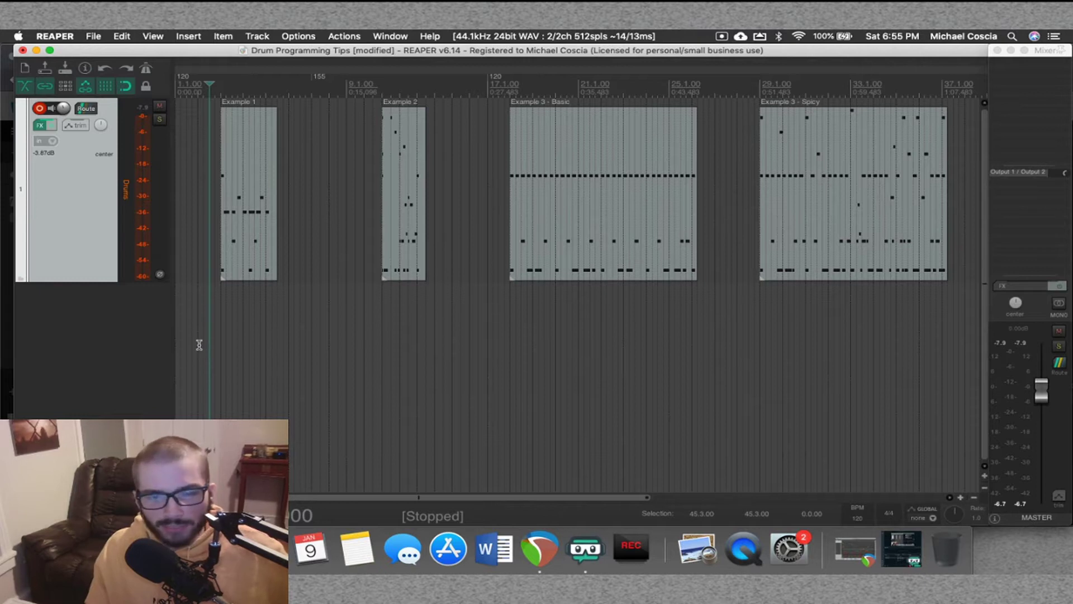
Open the Example 1 drum item in the MIDI editor with its whole pattern in view.
scroll(198, 346, "up", 8)
left_click(290, 329)
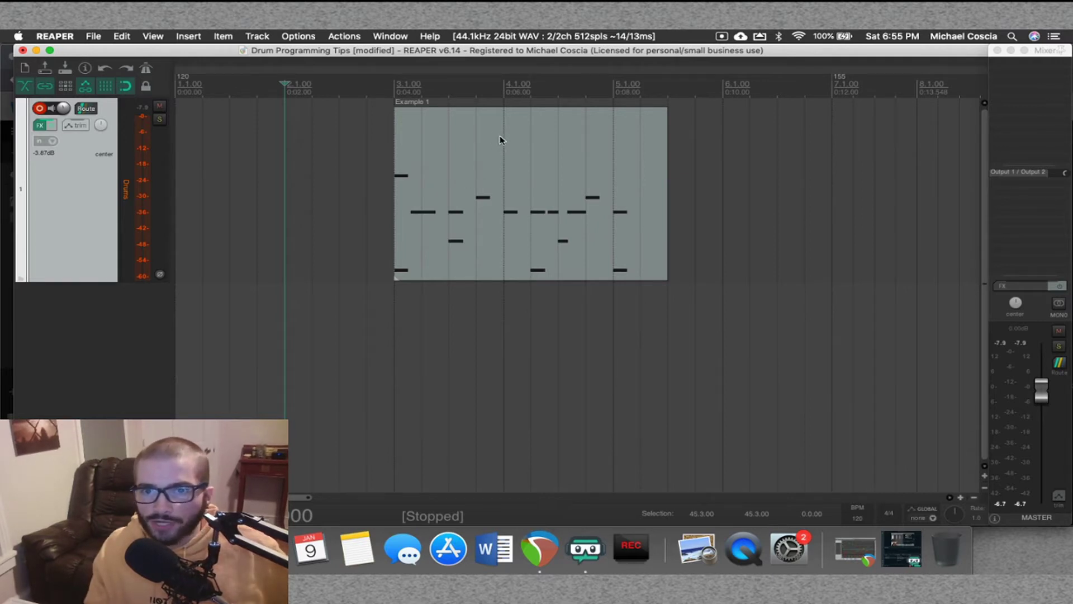
left_click(723, 166)
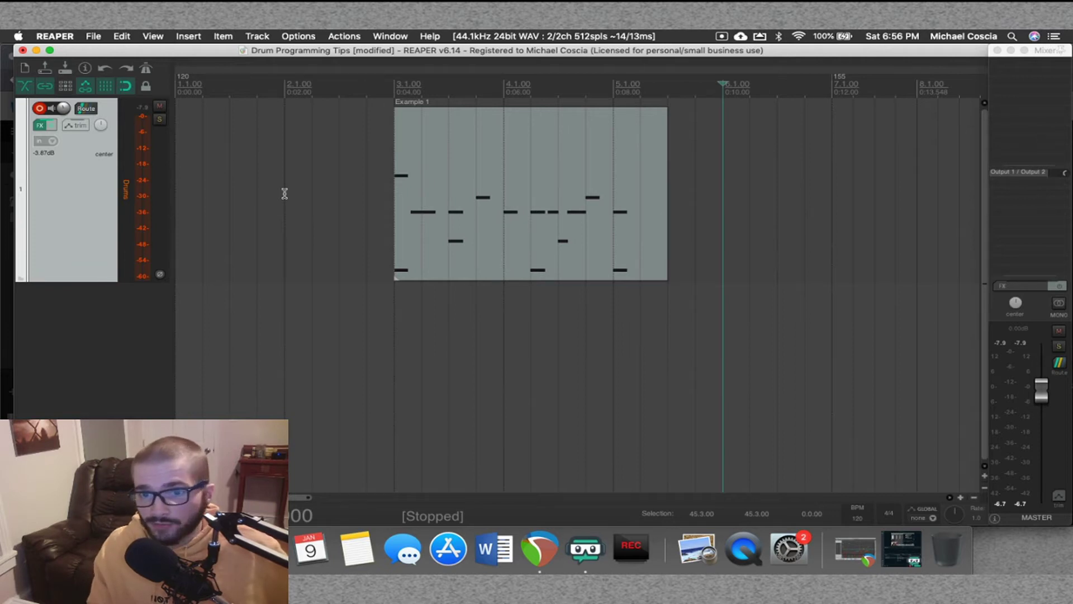
double_click(473, 166)
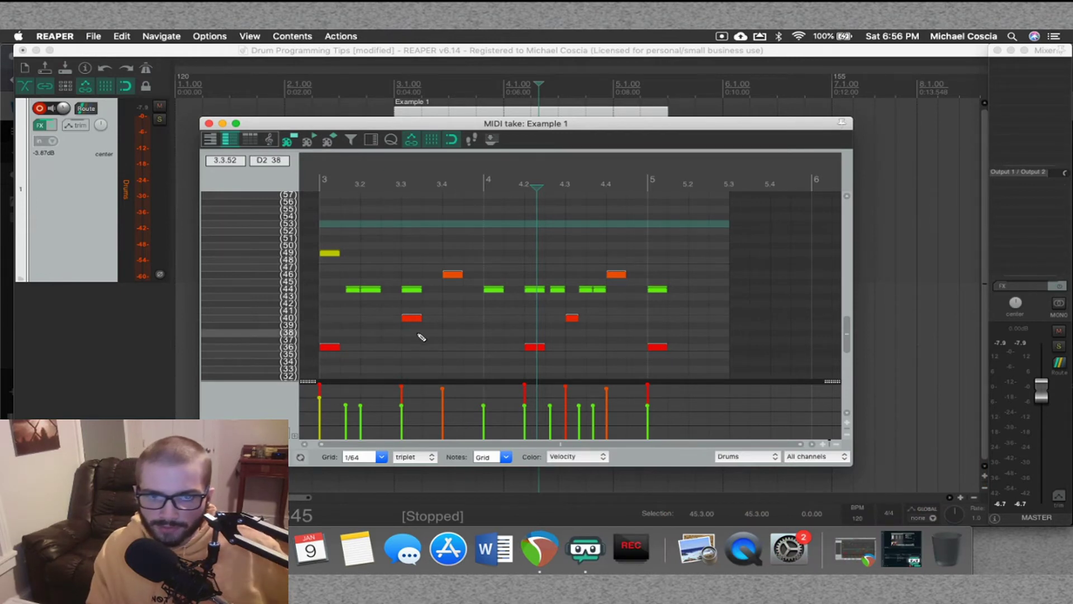
scroll(371, 315, "down", 2)
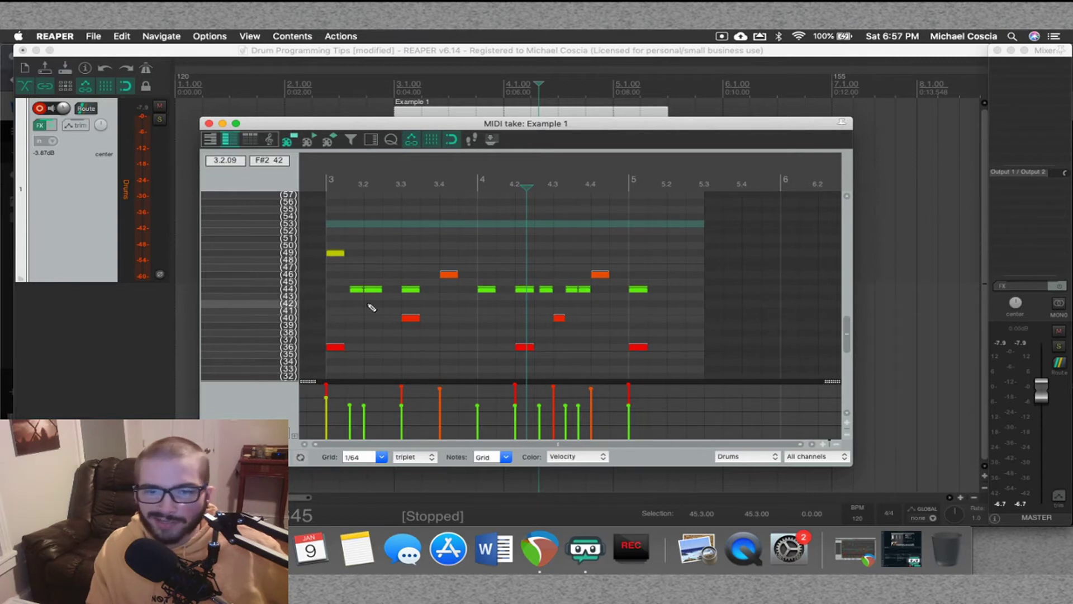
Play the Example 1 pattern through twice, starting from just before bar 3.
left_click(306, 318)
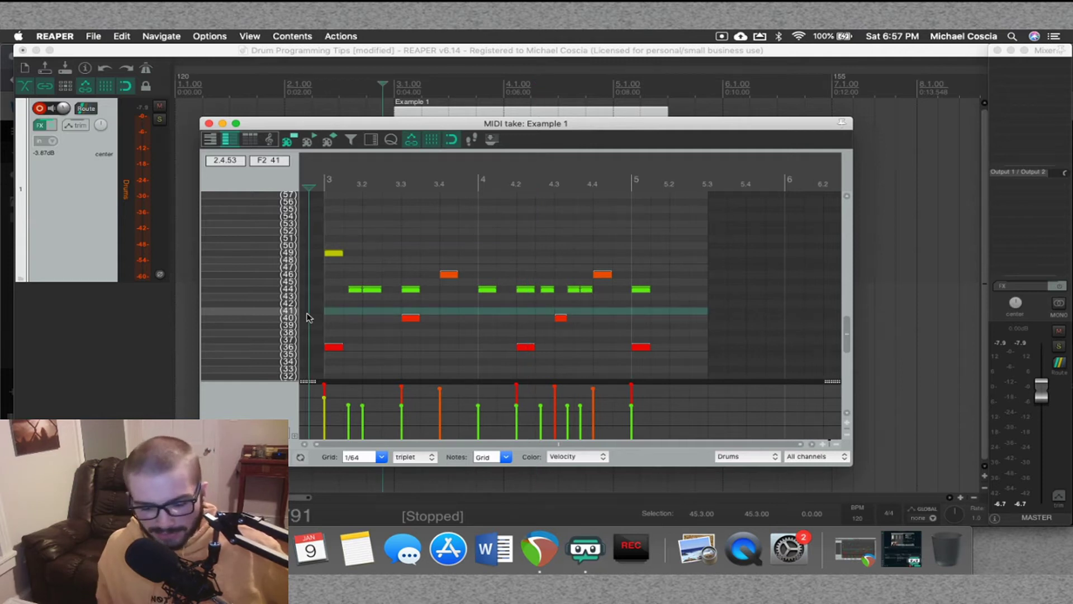
key("space")
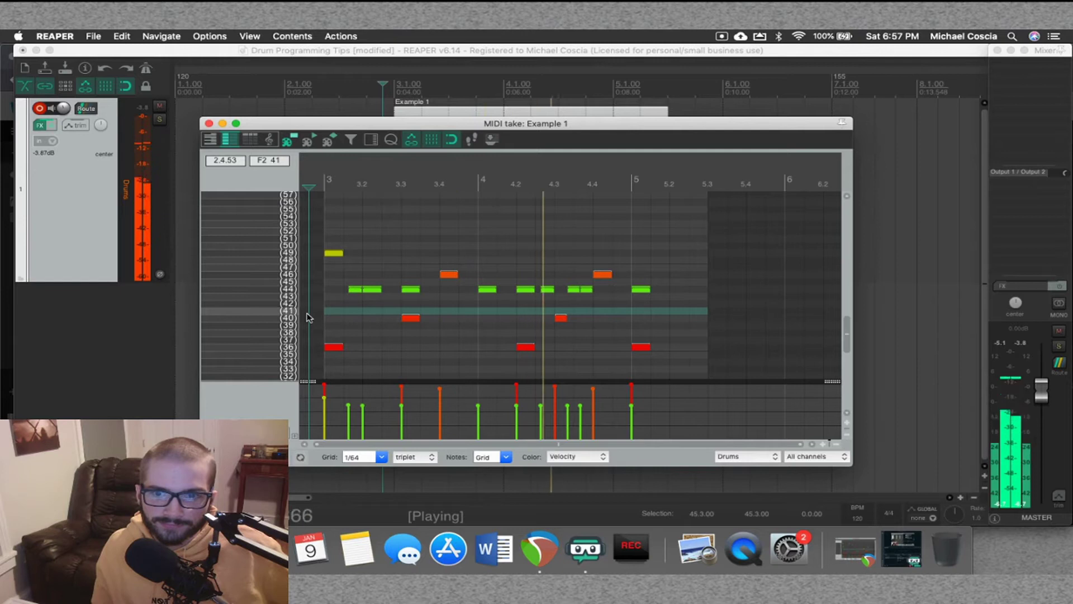
key("space")
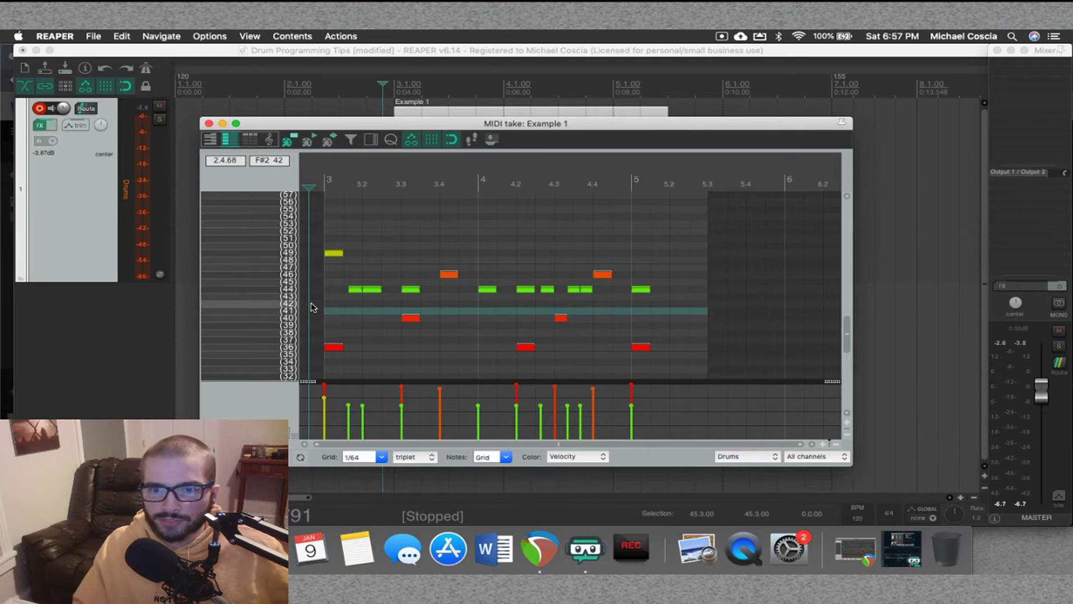
scroll(312, 305, "down", 1)
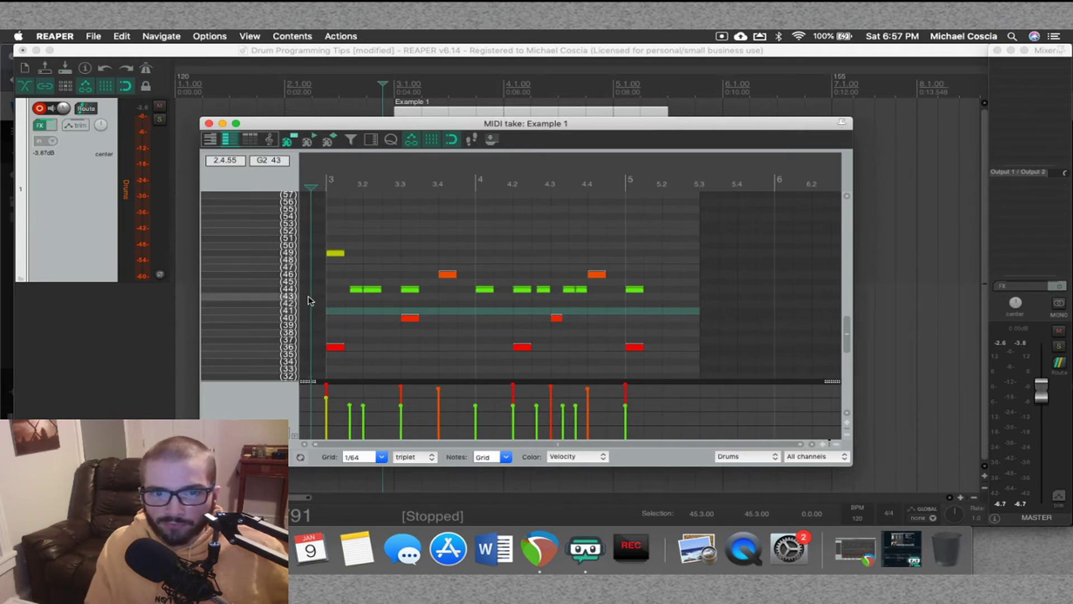
left_click(308, 301)
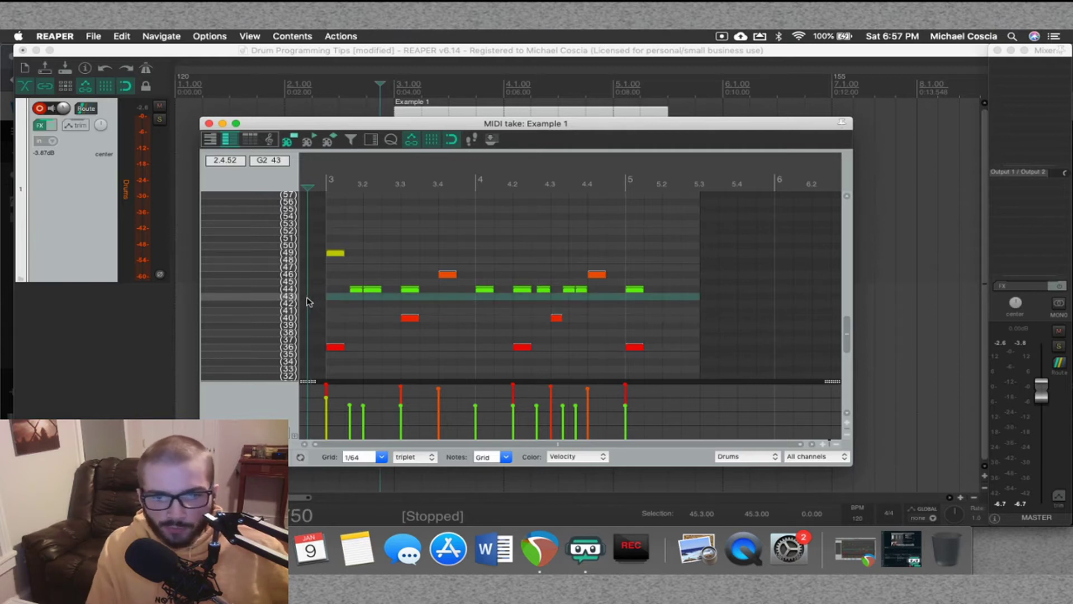
key("space")
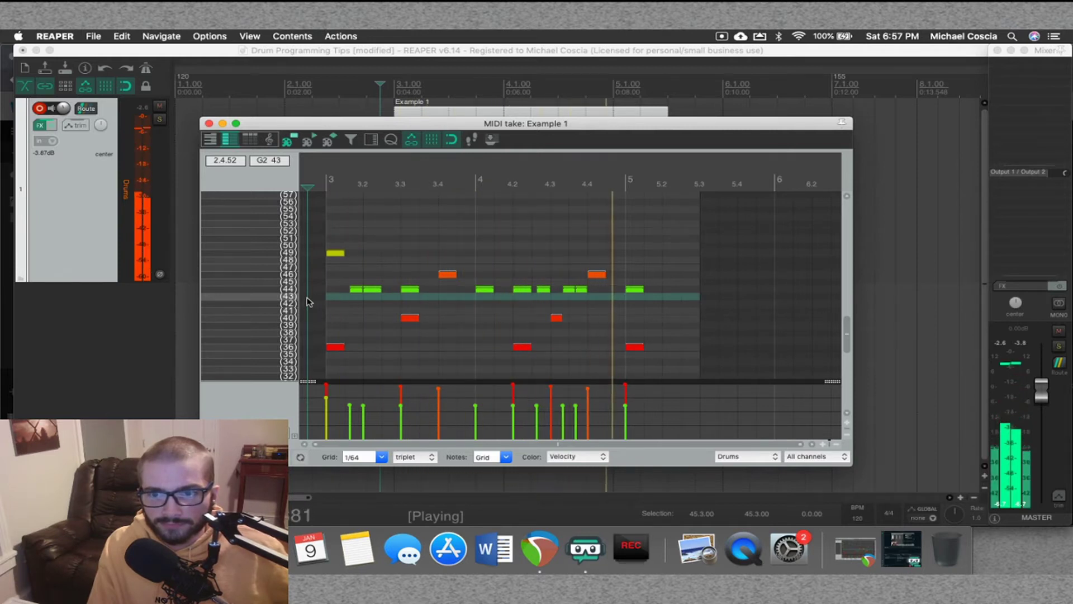
key("space")
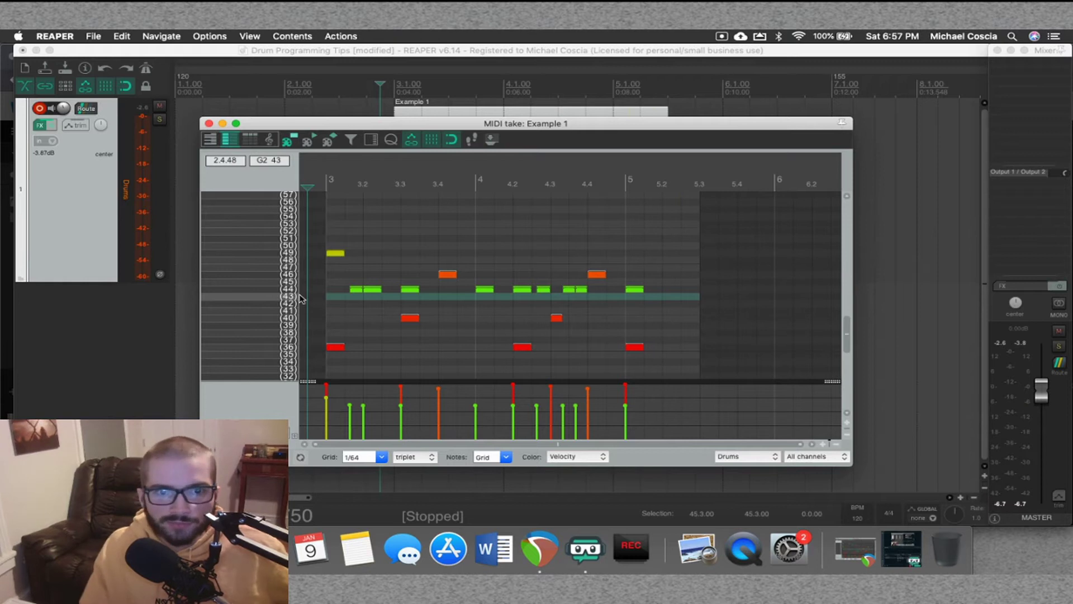
Close the Example 1 MIDI editor and go to the Example 2 item on the timeline.
left_click(209, 123)
scroll(747, 228, "right", 10)
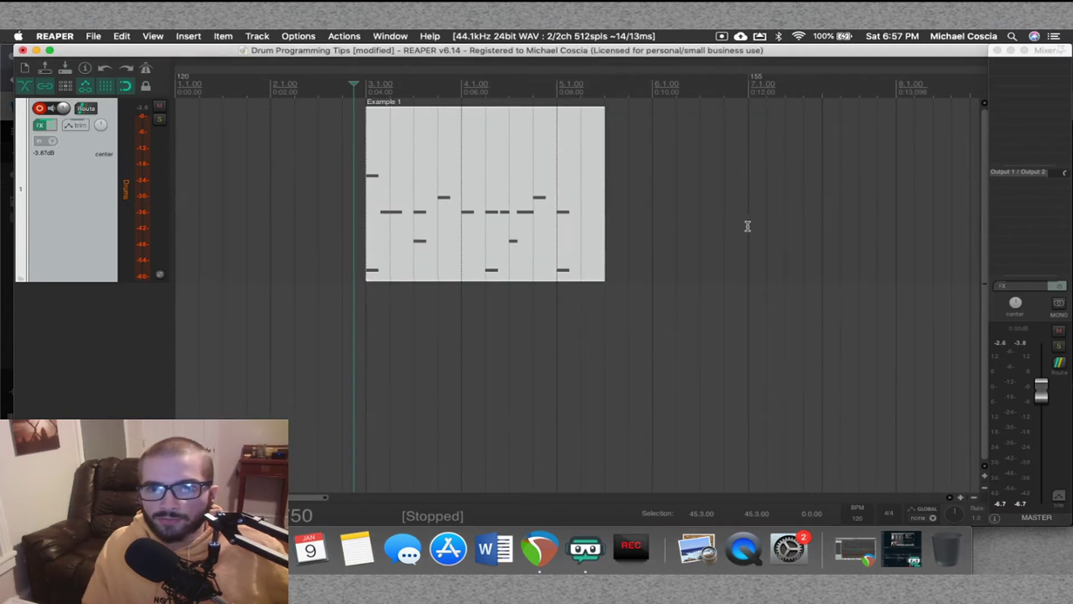
scroll(702, 301, "down", 3)
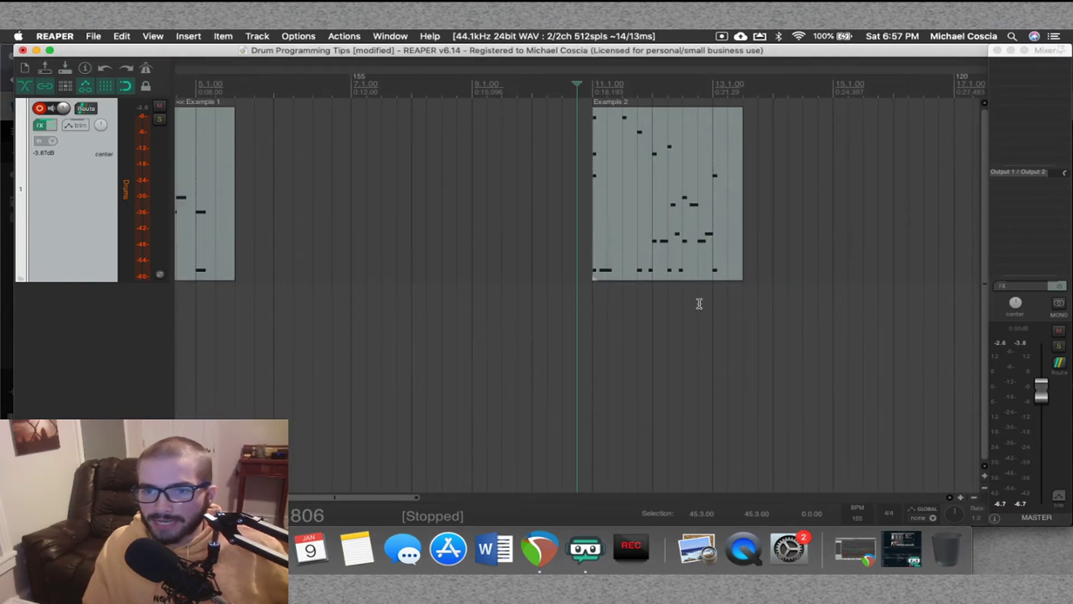
scroll(582, 322, "up", 2)
scroll(583, 322, "up", 1)
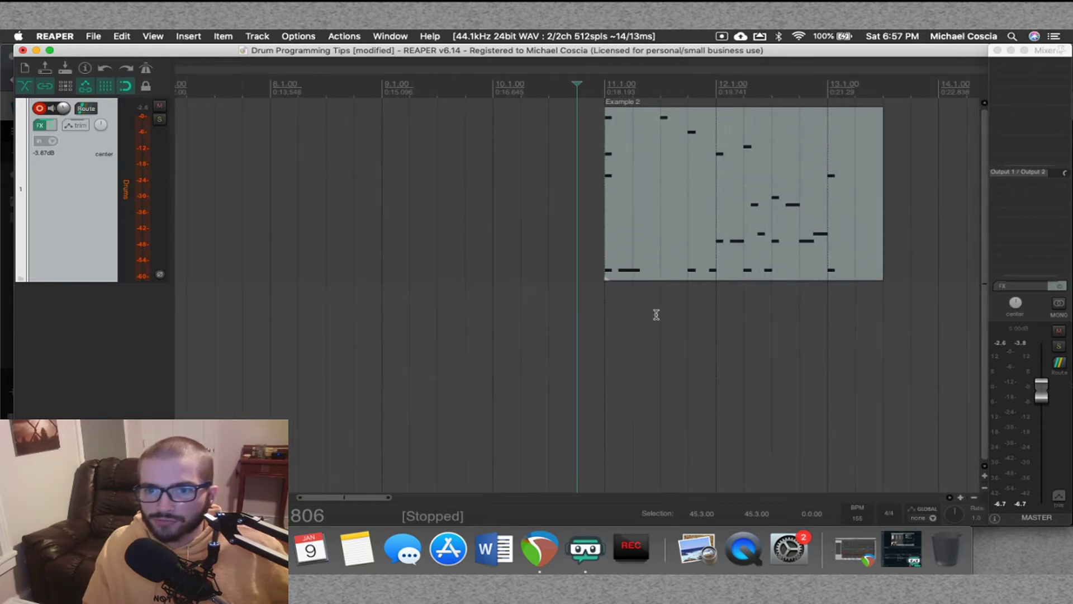
left_click(936, 291)
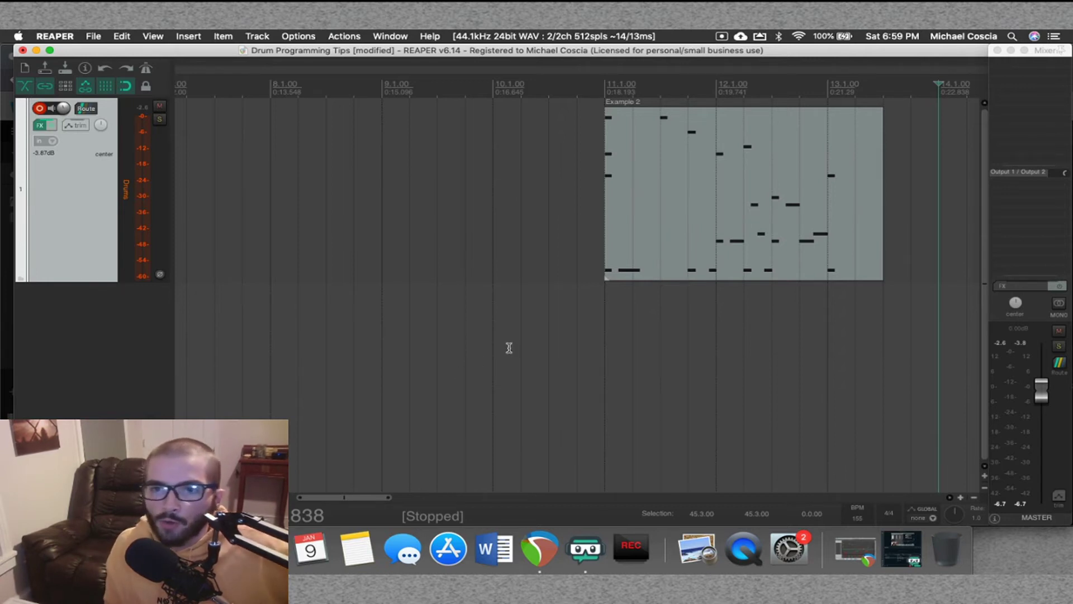
Play the Example 2 item through twice, starting midway through bar 10.
left_click(548, 328)
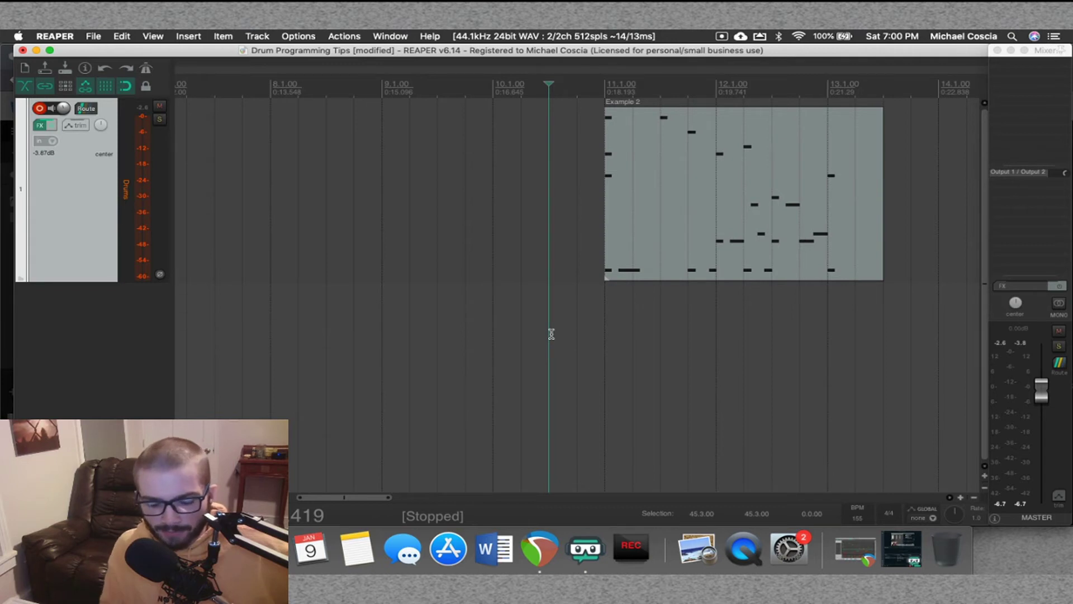
key("space")
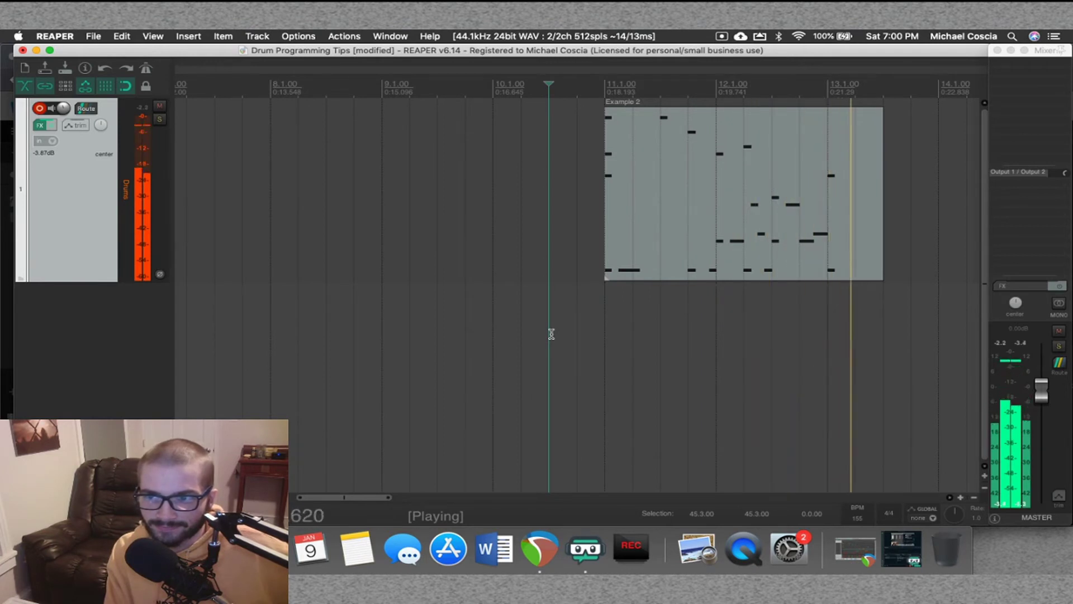
key("space")
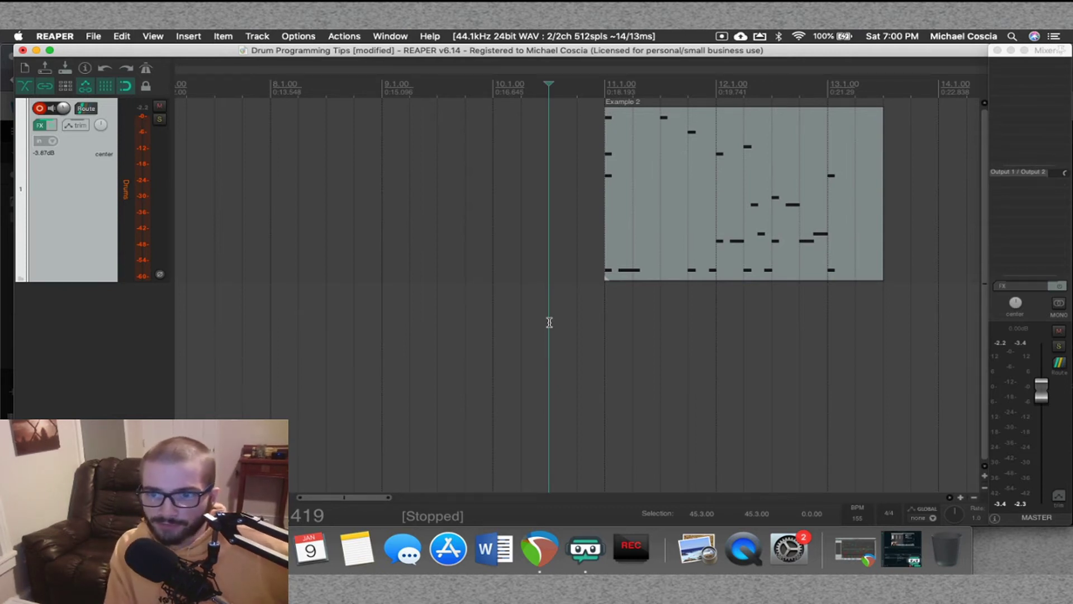
key("space")
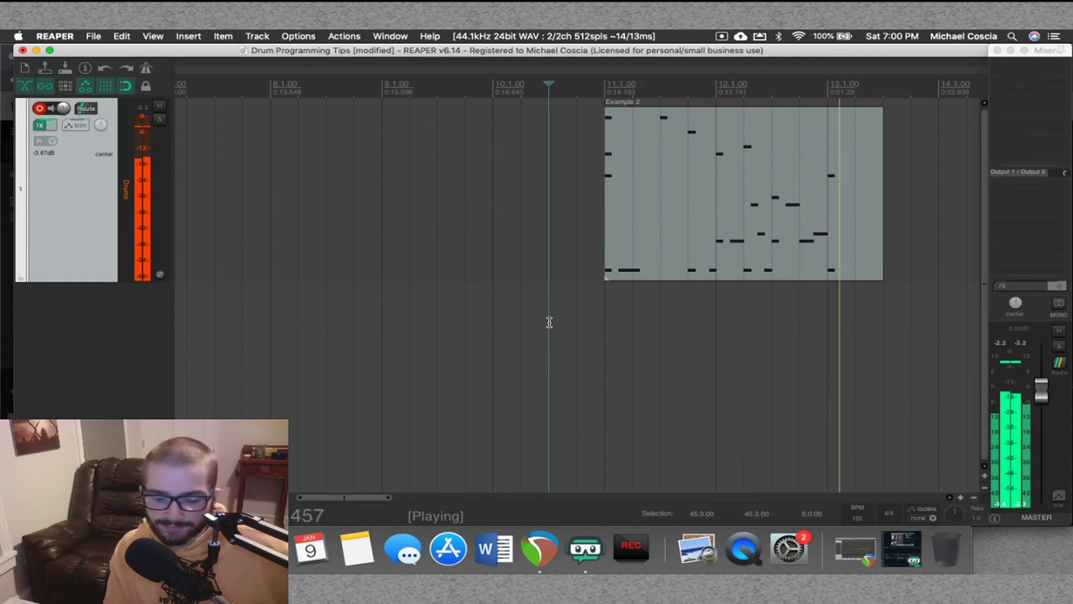
key("space")
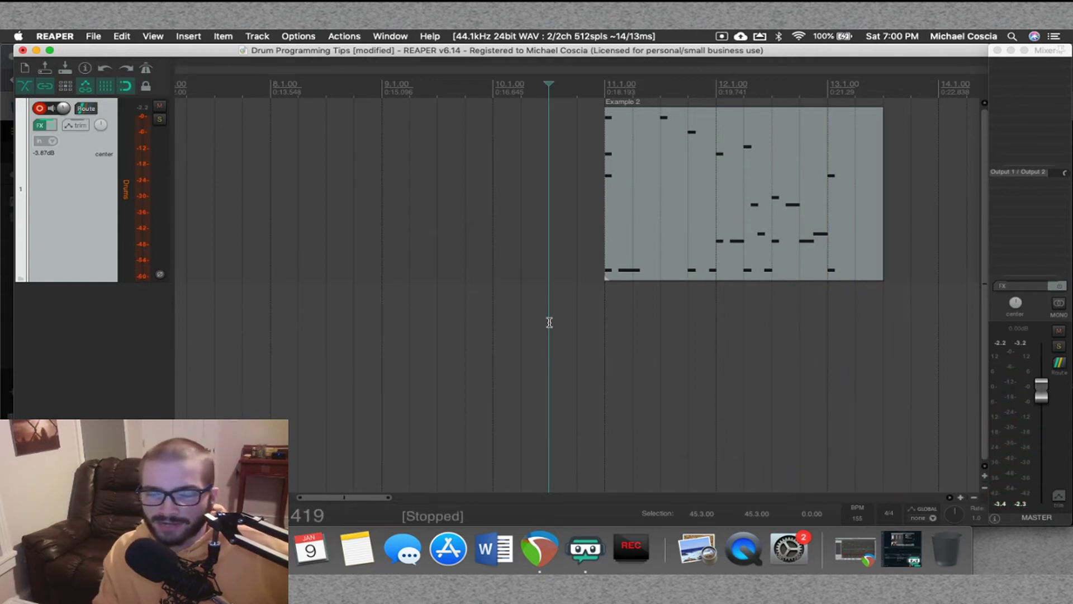
Open Example 2 in the MIDI editor and audition the notes on rows 36, 49, 57 and 52 at the start of bar 11.
double_click(660, 204)
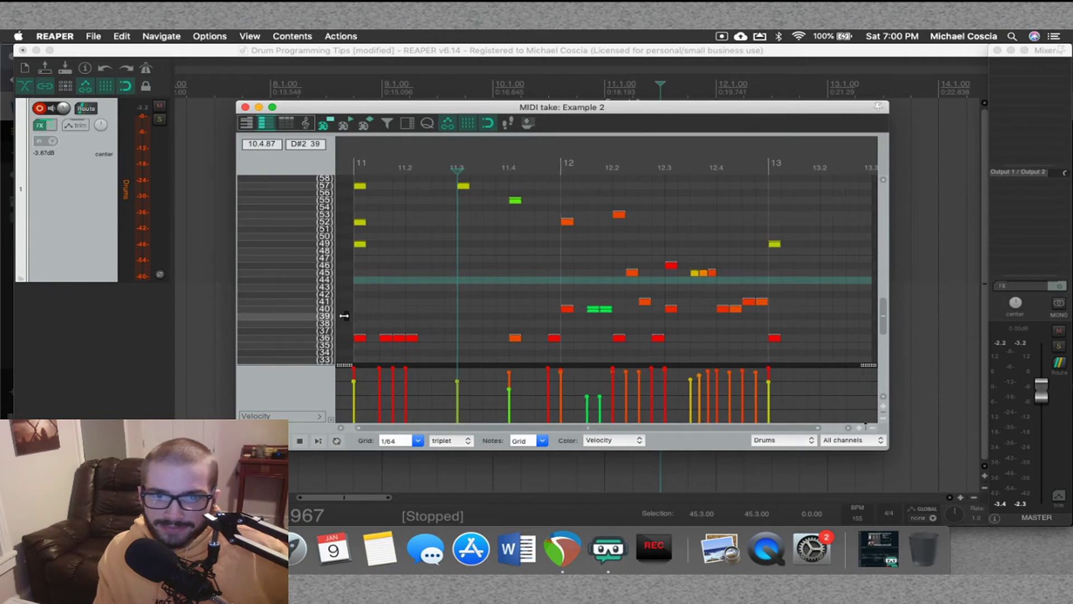
scroll(341, 317, "up", 5)
left_click_drag(447, 428, 390, 427)
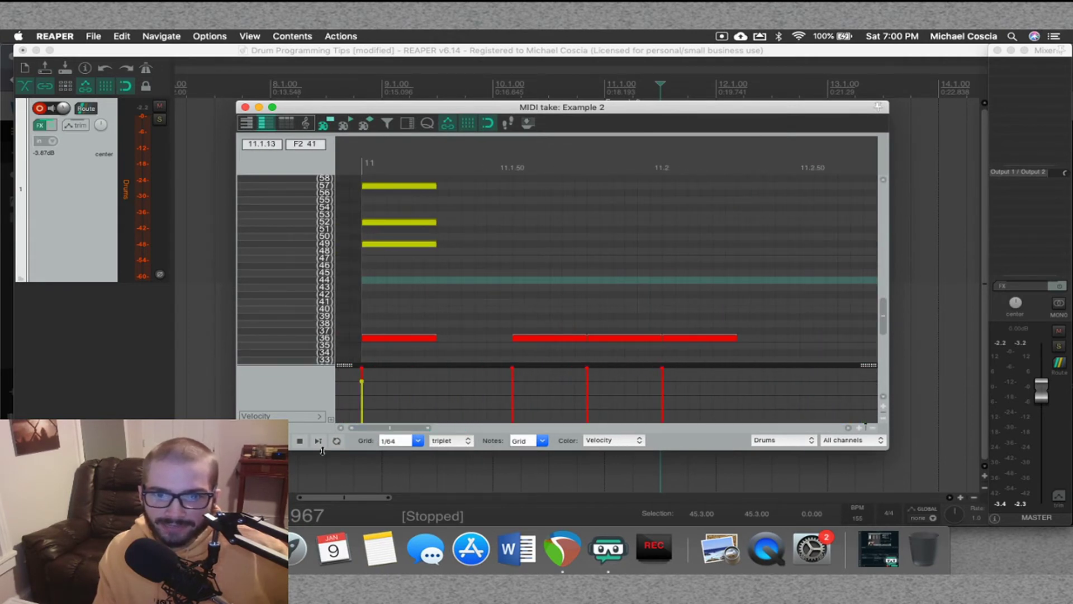
left_click(391, 339)
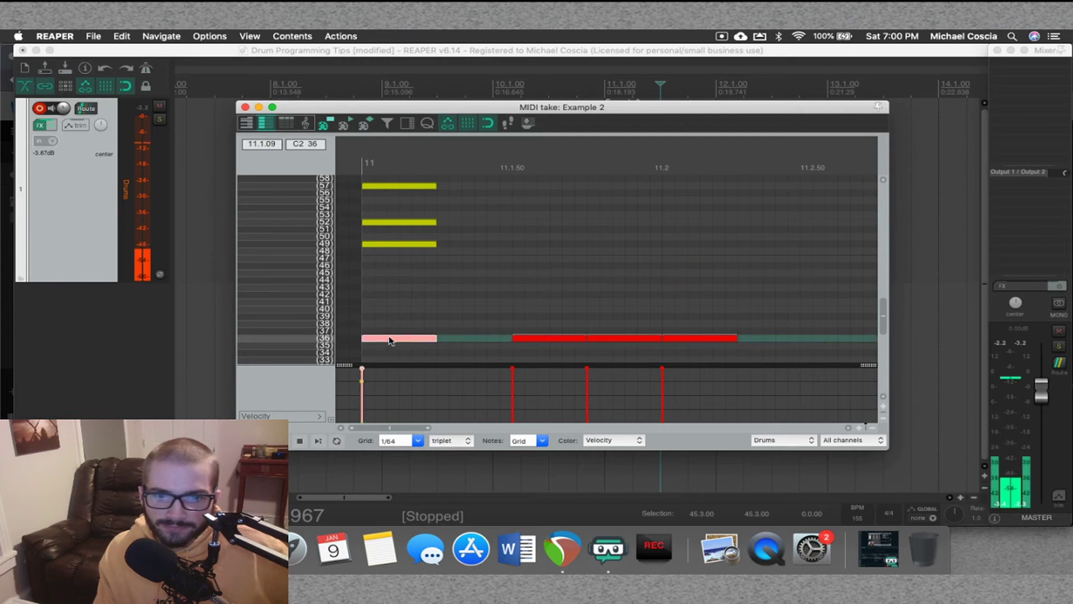
left_click(399, 244)
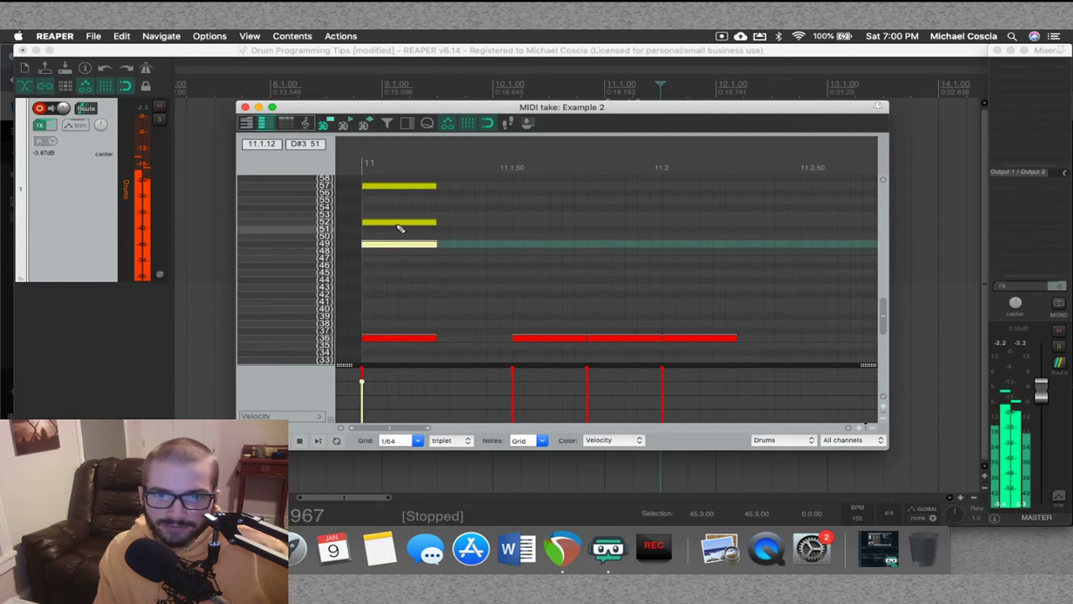
left_click(400, 187)
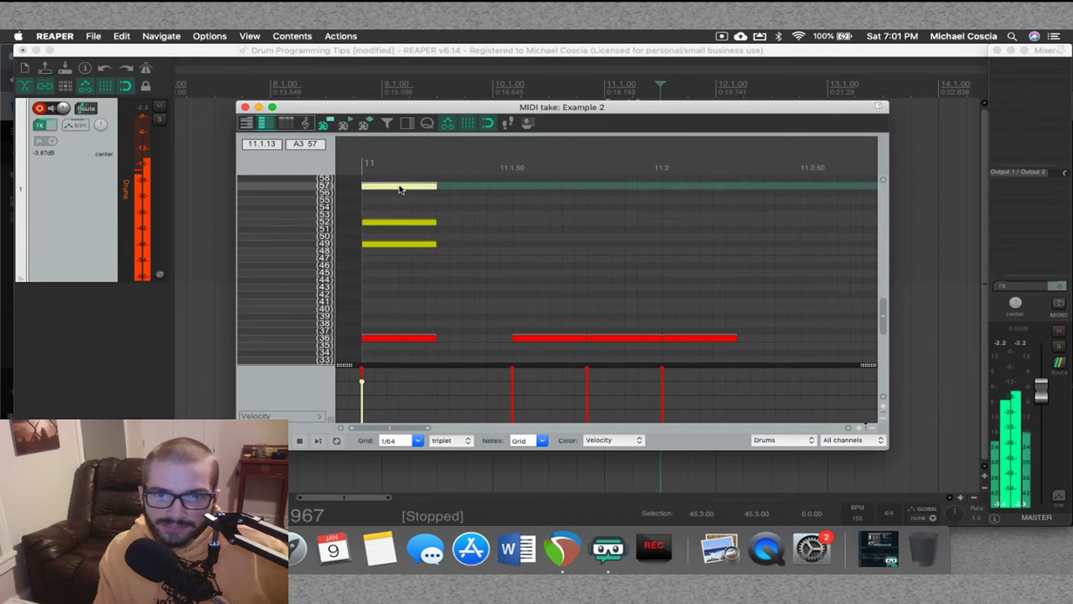
left_click(394, 223)
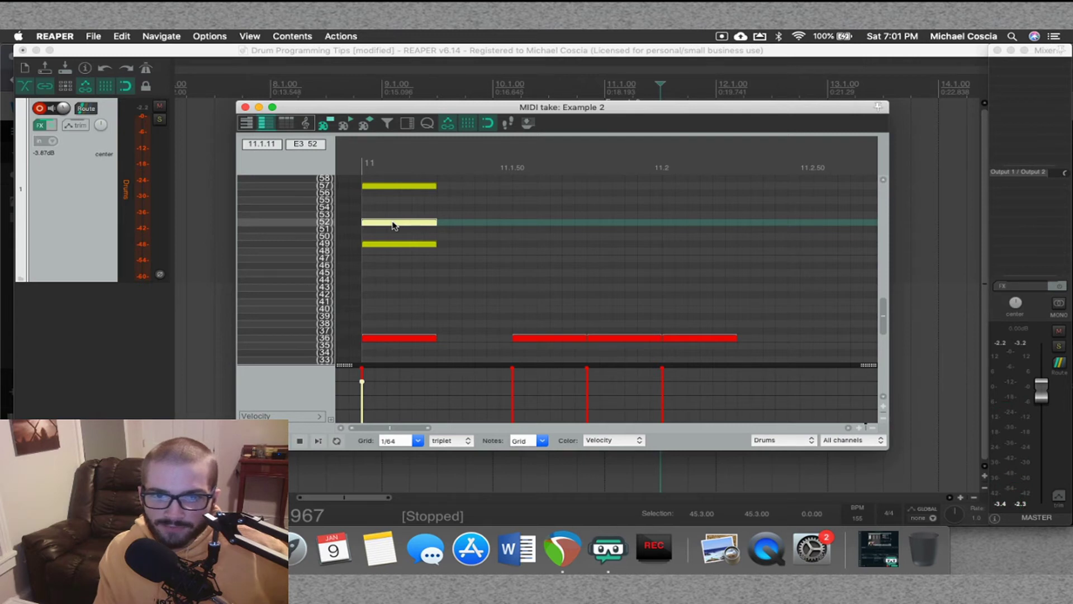
left_click(389, 230)
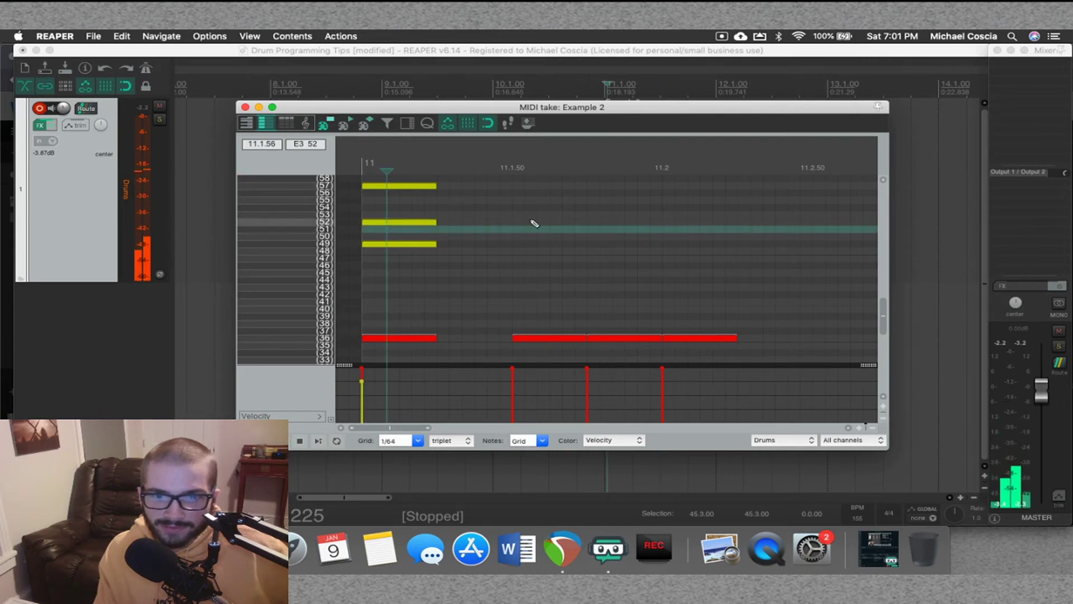
Delete the row 52 note at the start of bar 11 in Example 2 and close the MIDI editor.
scroll(535, 229, "down", 5)
scroll(525, 249, "up", 3)
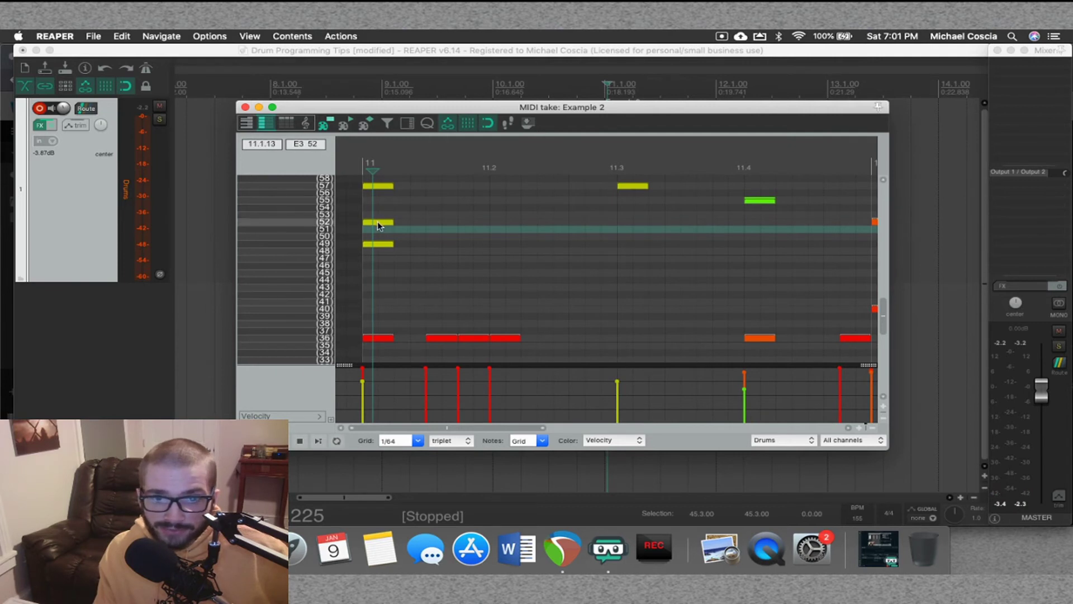
scroll(385, 229, "down", 4)
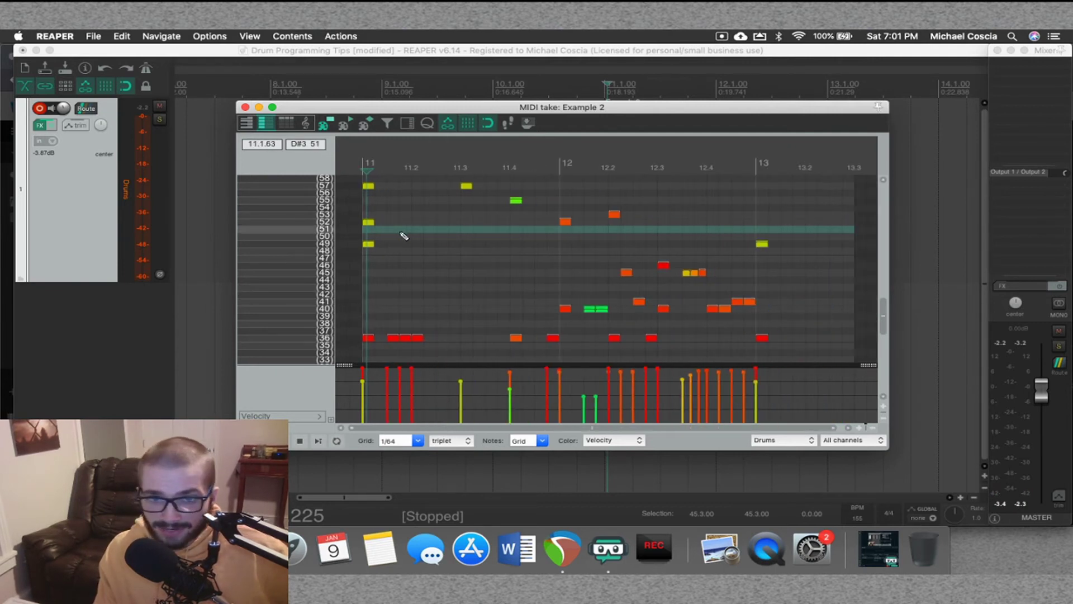
left_click(349, 256)
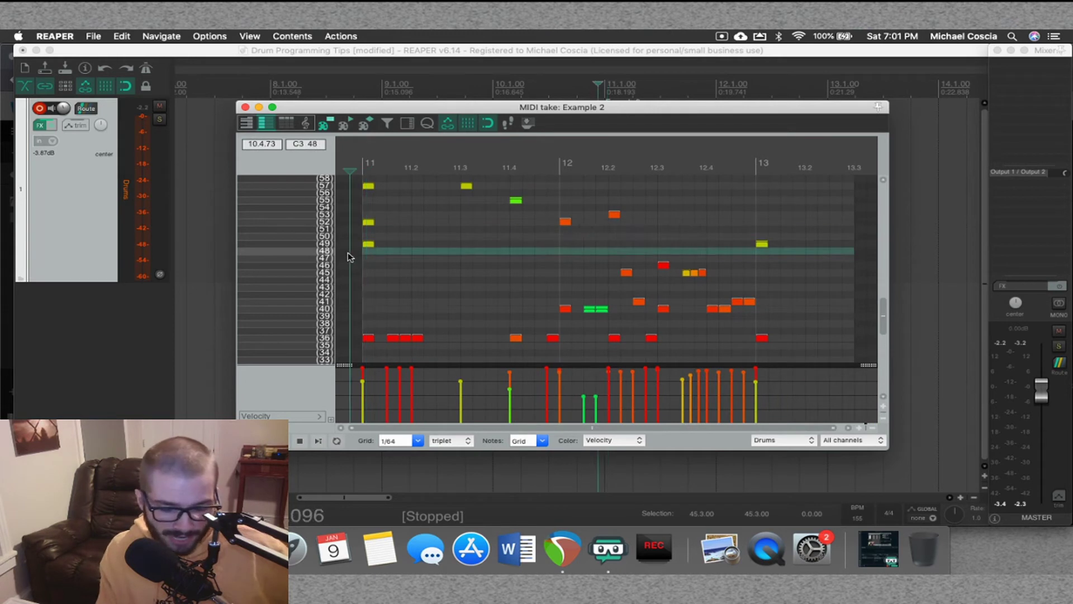
left_click(368, 223)
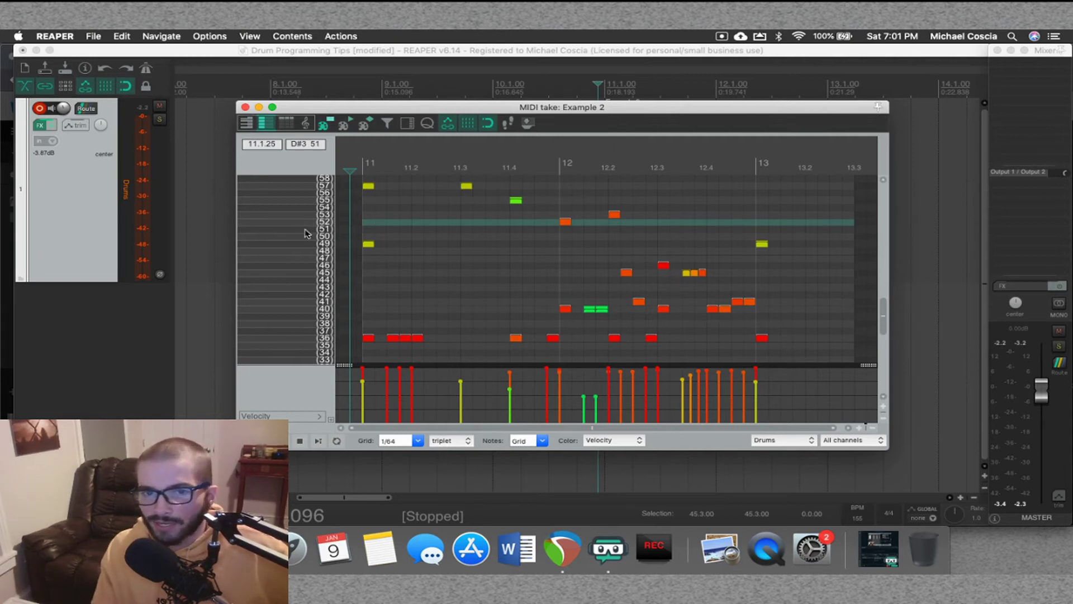
left_click(246, 107)
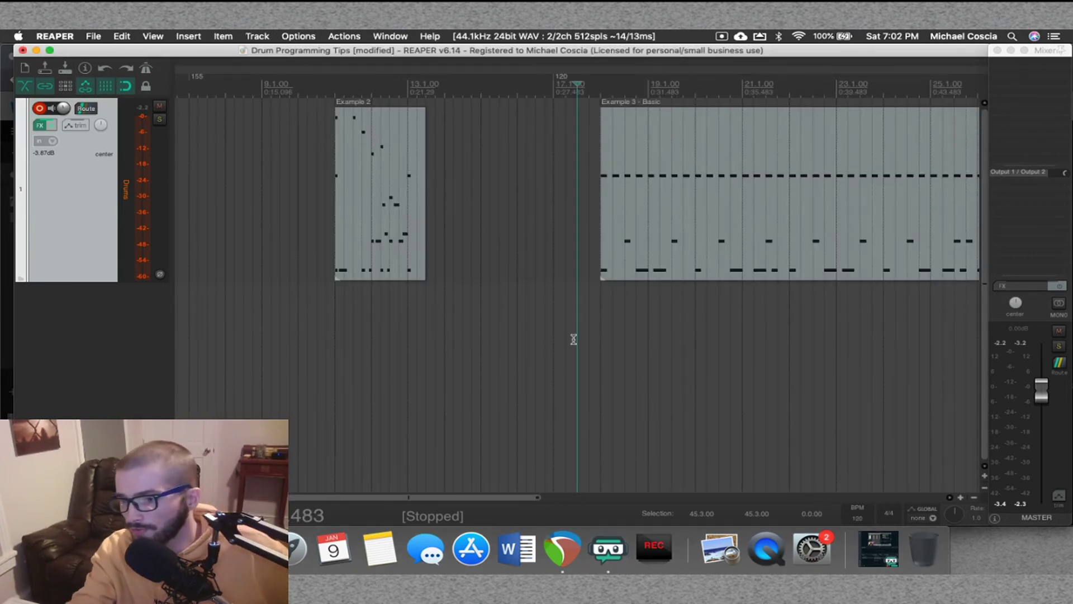
Place the edit cursor partway through the Example 3 - Spicy item, between bars 31 and 32.
scroll(574, 339, "up", 2)
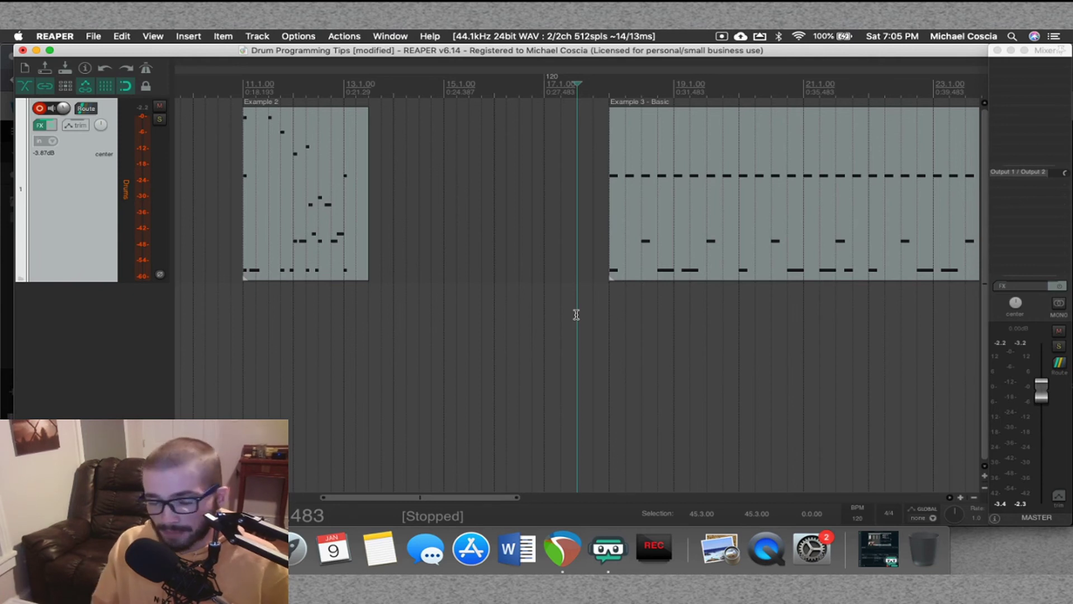
scroll(577, 315, "down", 6)
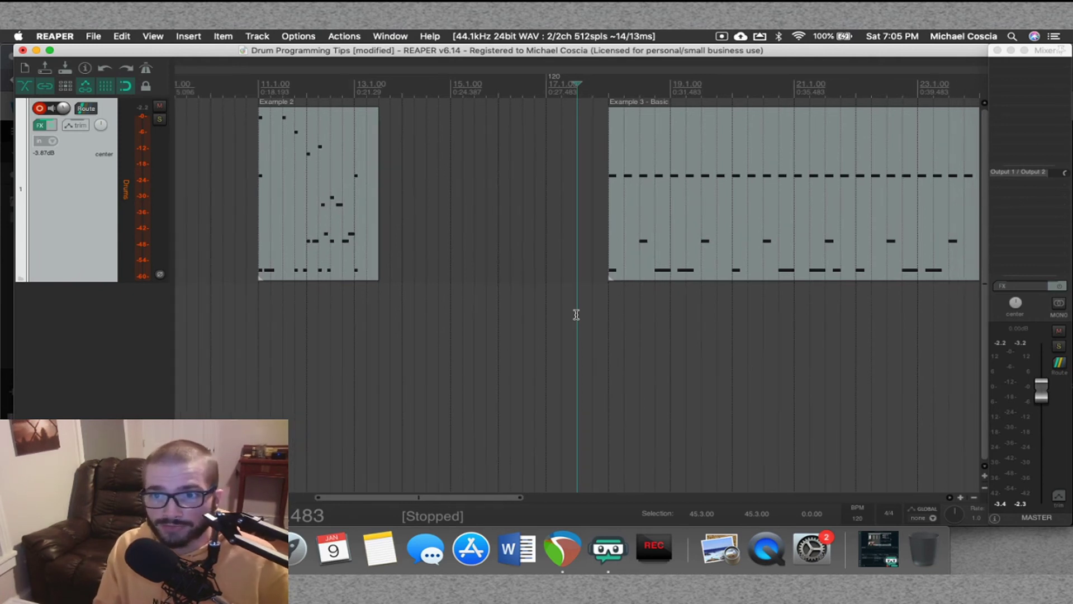
left_click(851, 327)
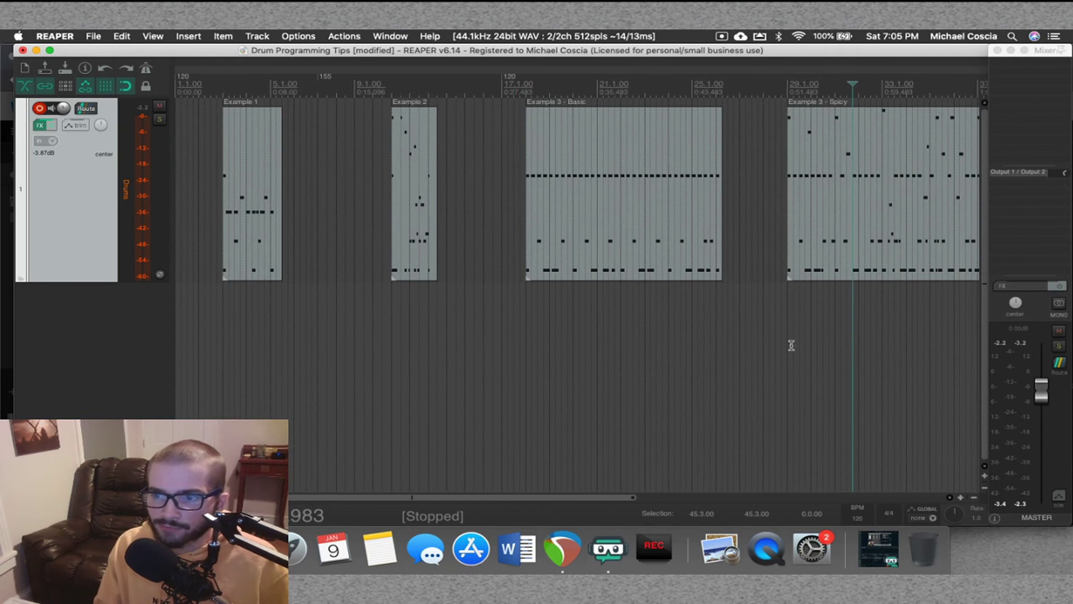
left_click_drag(436, 498, 529, 498)
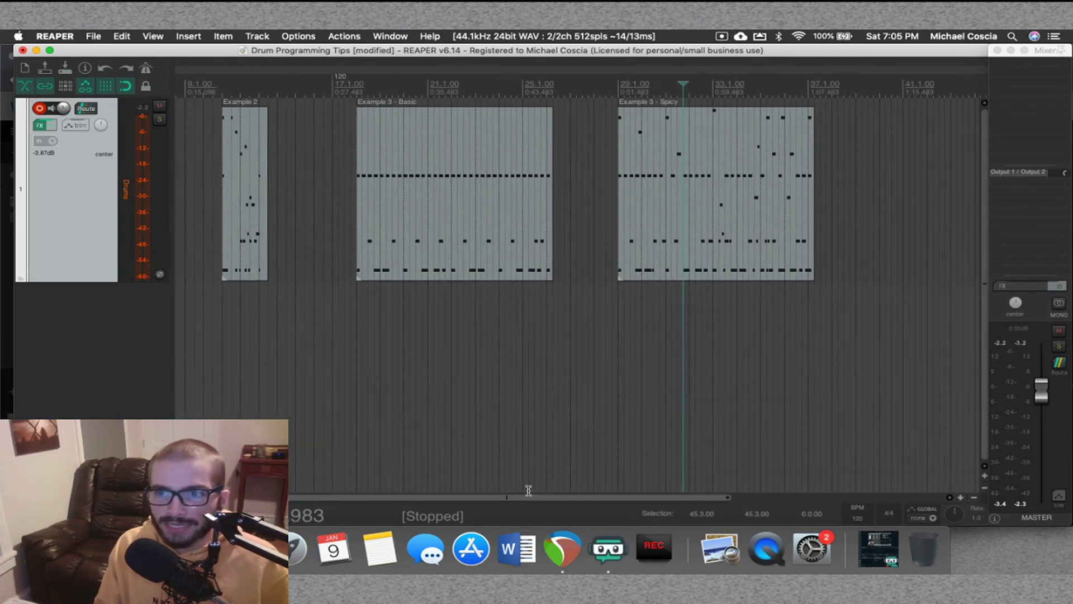
left_click(595, 318)
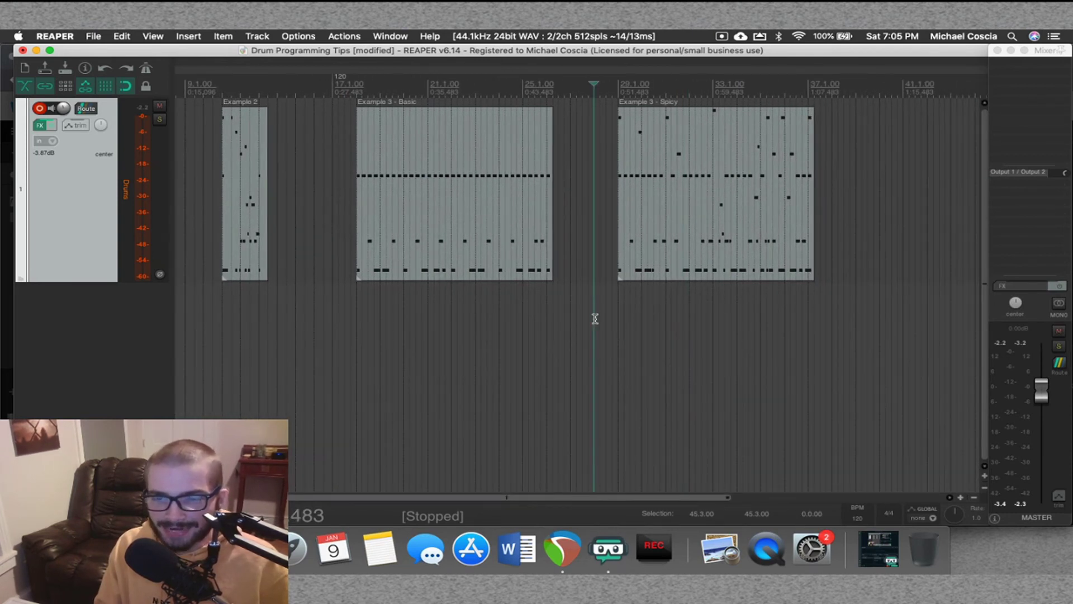
scroll(595, 318, "up", 2)
scroll(595, 319, "up", 1)
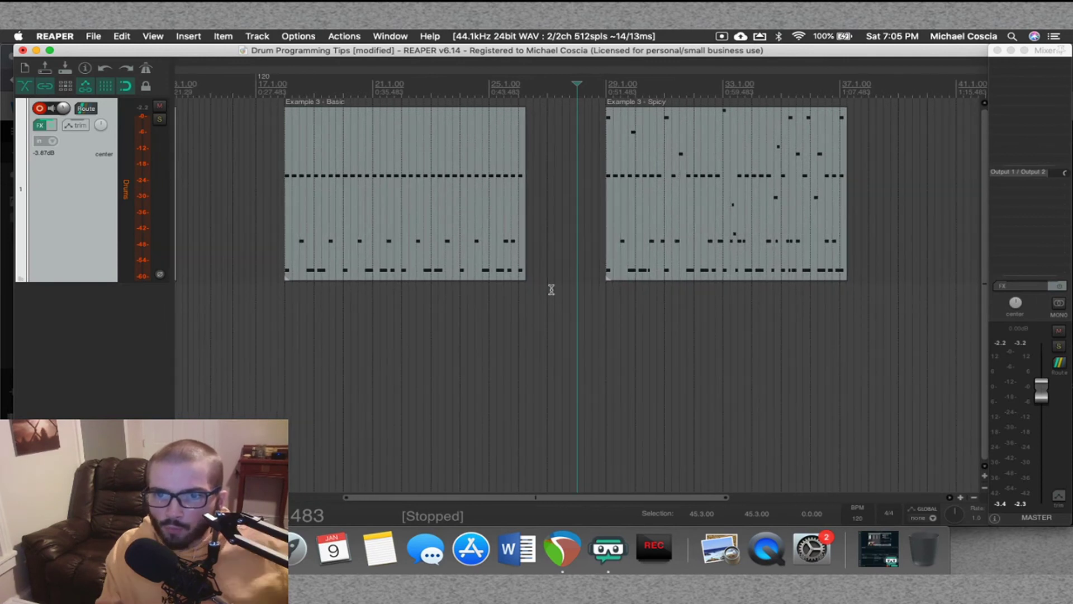
left_click(547, 289)
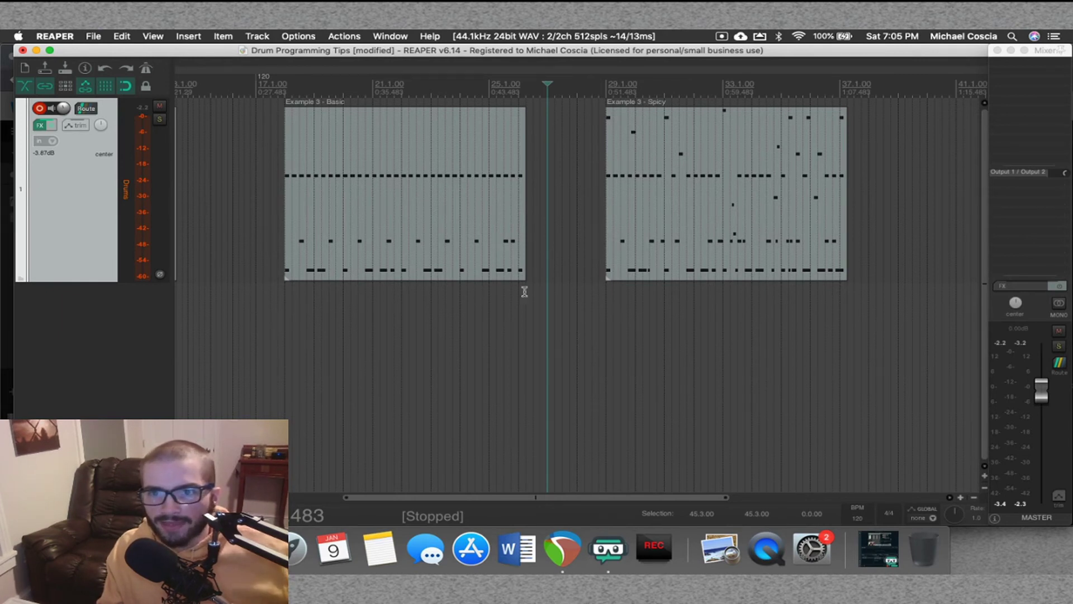
left_click(577, 293)
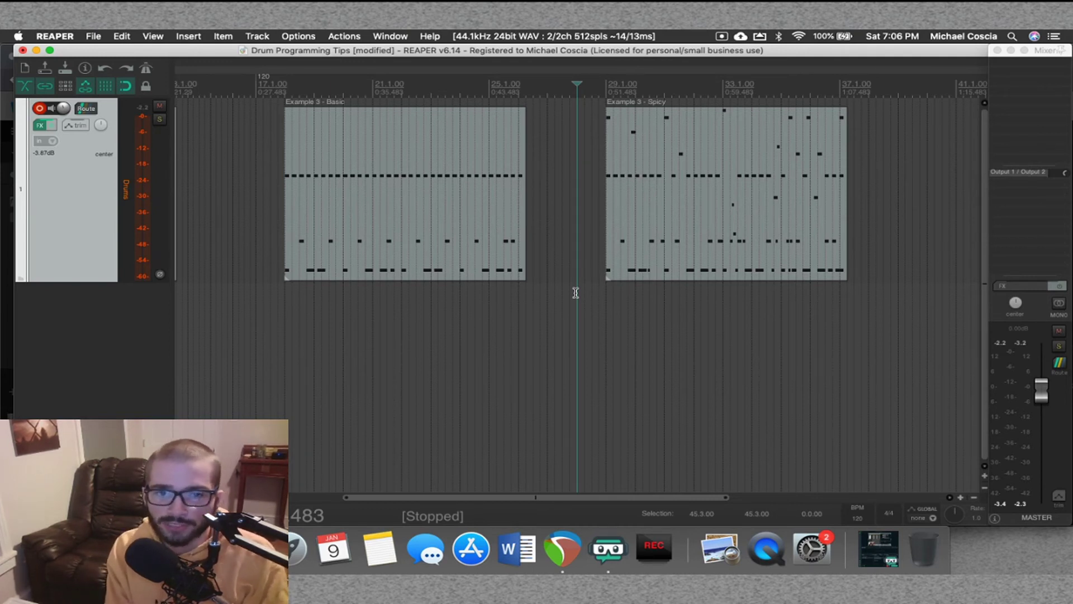
left_click(569, 267)
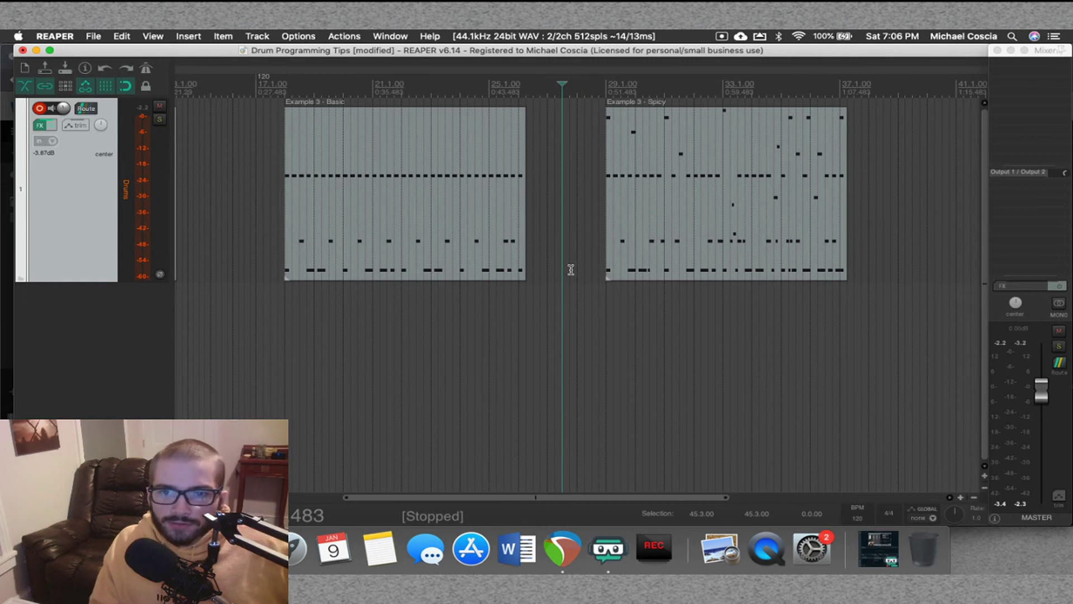
Play the Example 3 - Basic item through from midway through bar 17, and stop playback after it ends.
left_click(271, 301)
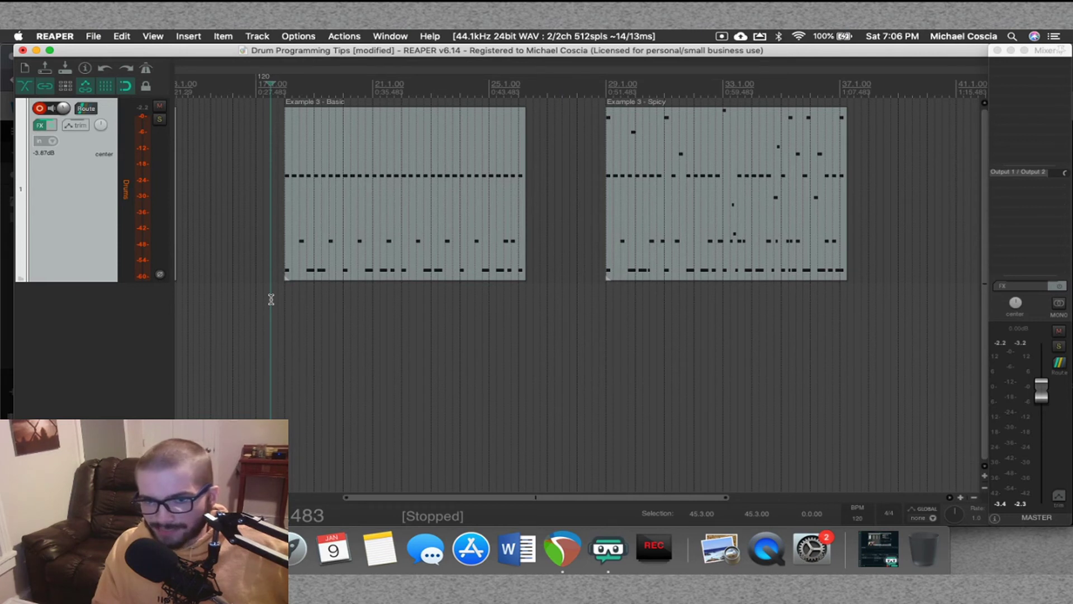
key("space")
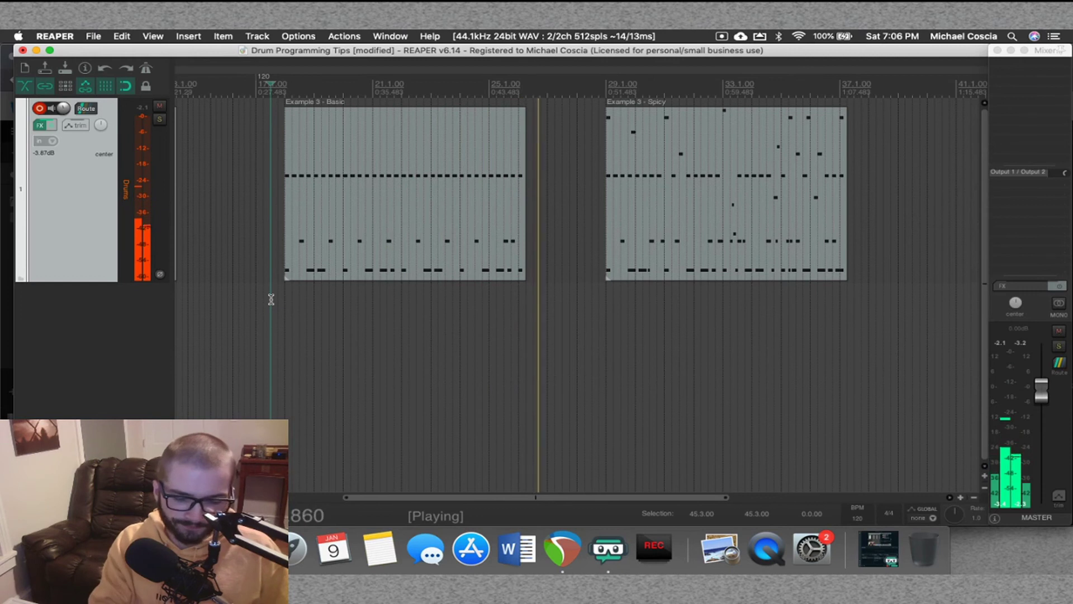
key("space")
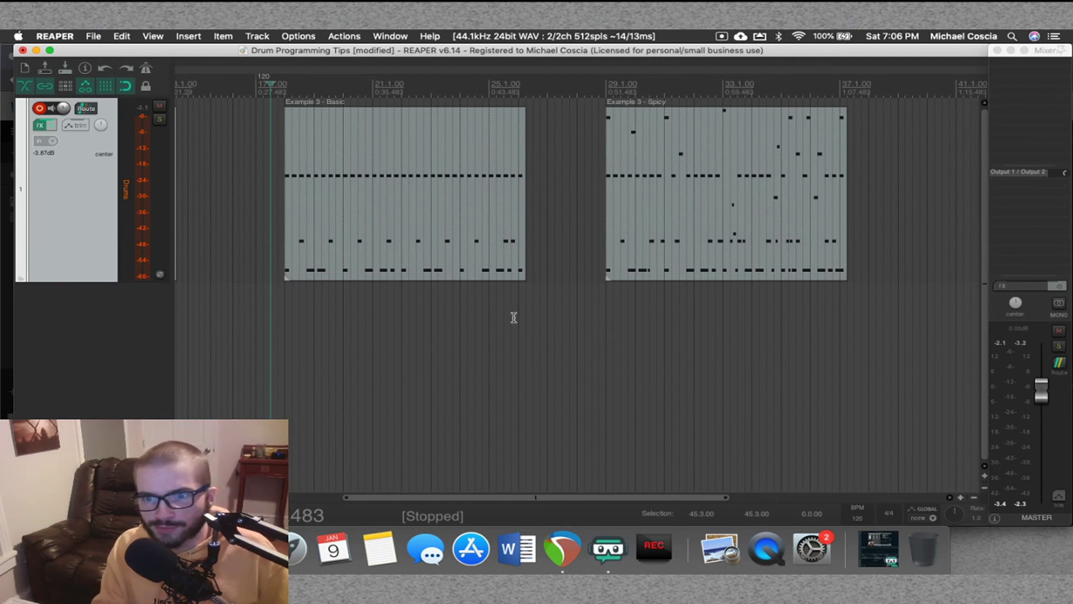
Play the Example 3 - Spicy item through, starting midway through bar 28.
left_click(592, 316)
scroll(556, 315, "up", 2)
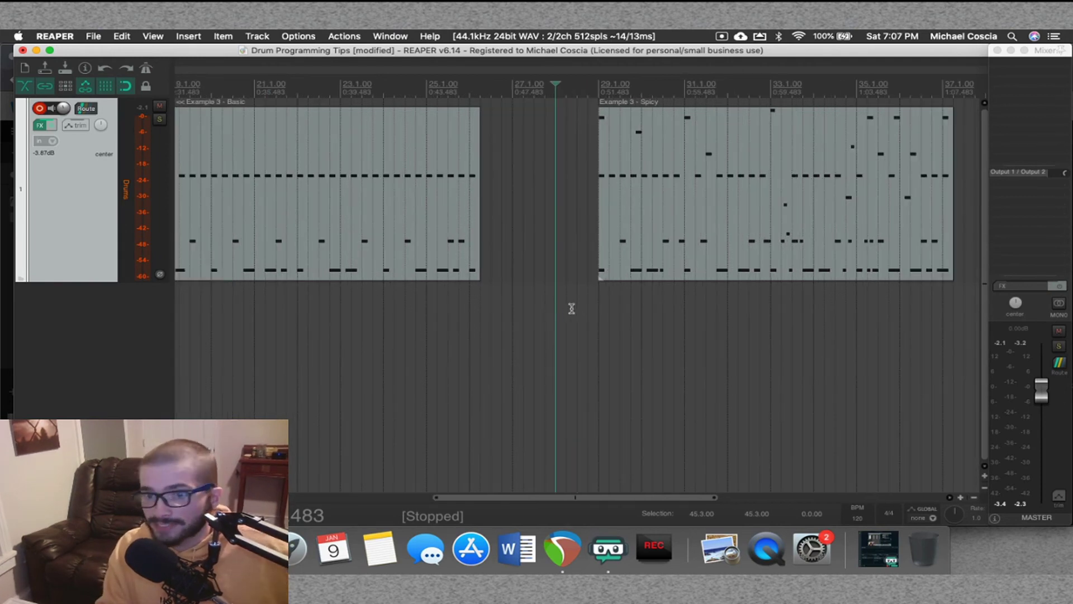
left_click(573, 305)
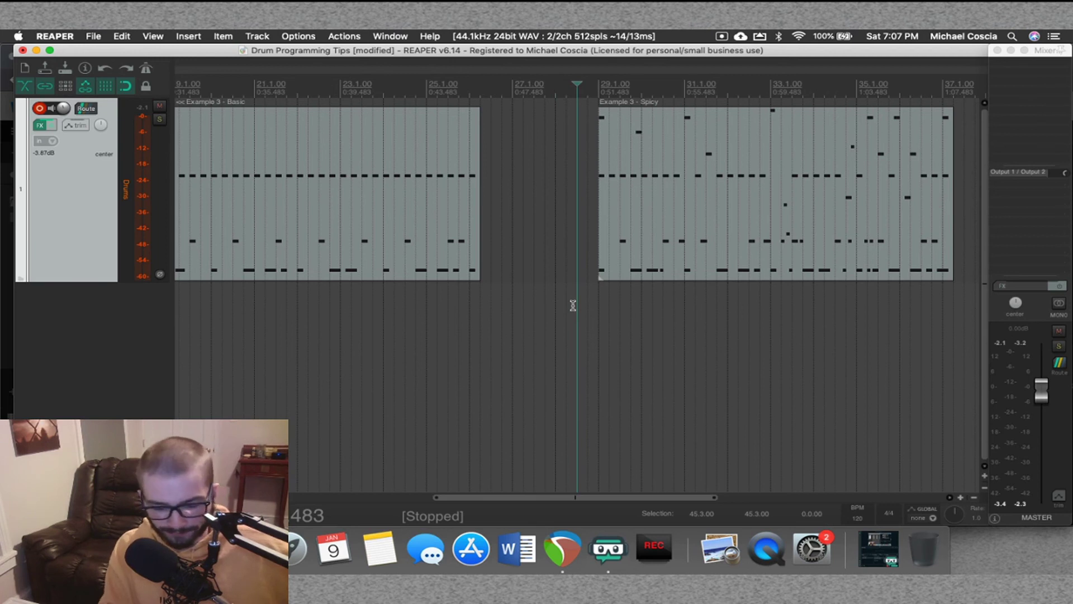
key("space")
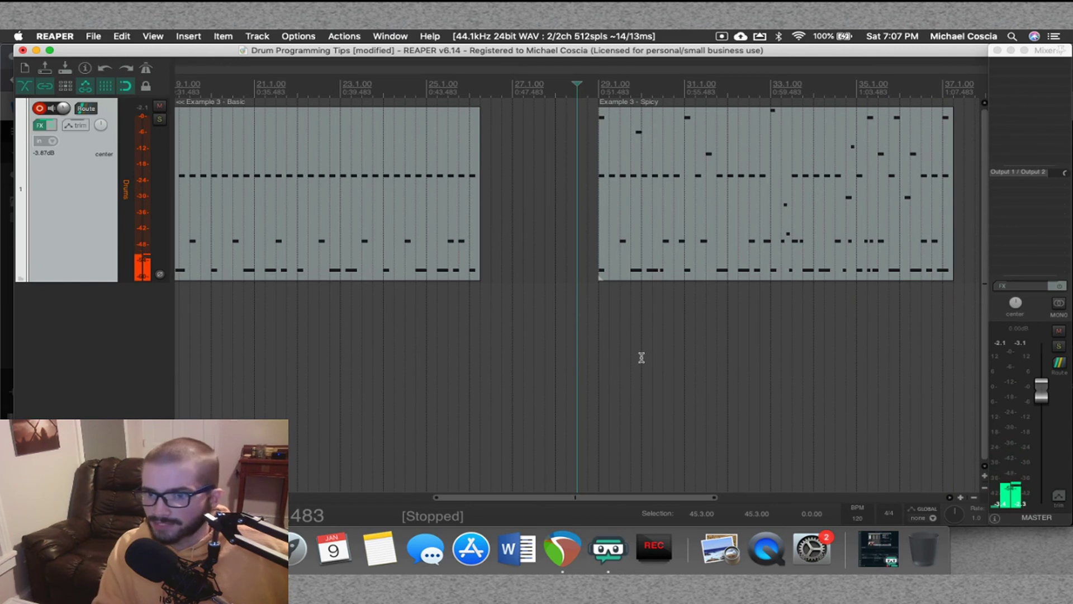
scroll(640, 355, "down", 3)
scroll(872, 309, "up", 4)
scroll(862, 311, "down", 5)
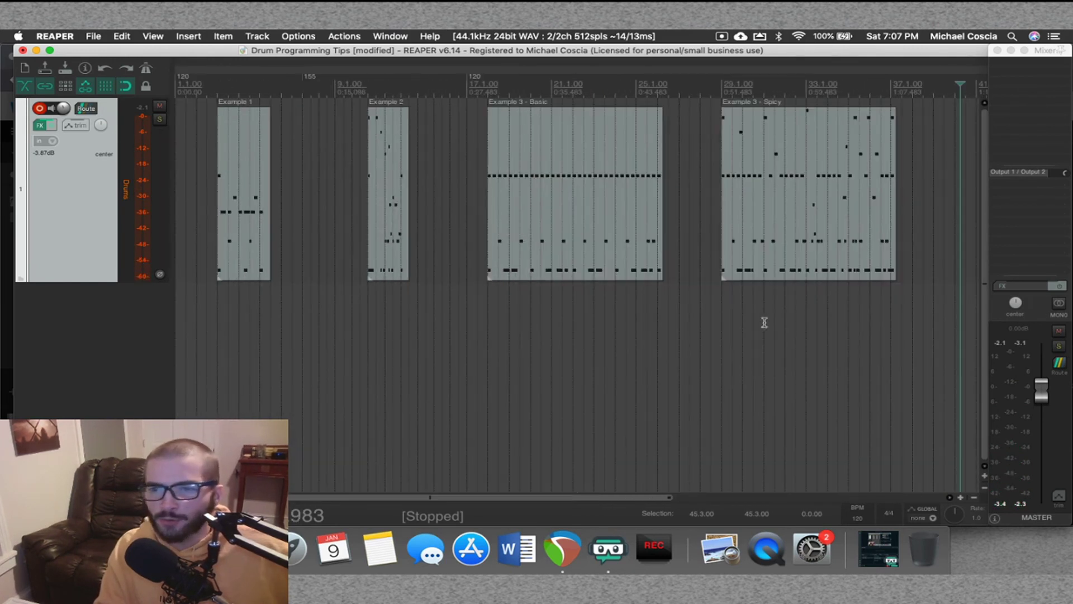
scroll(712, 318, "up", 1)
scroll(712, 319, "up", 1)
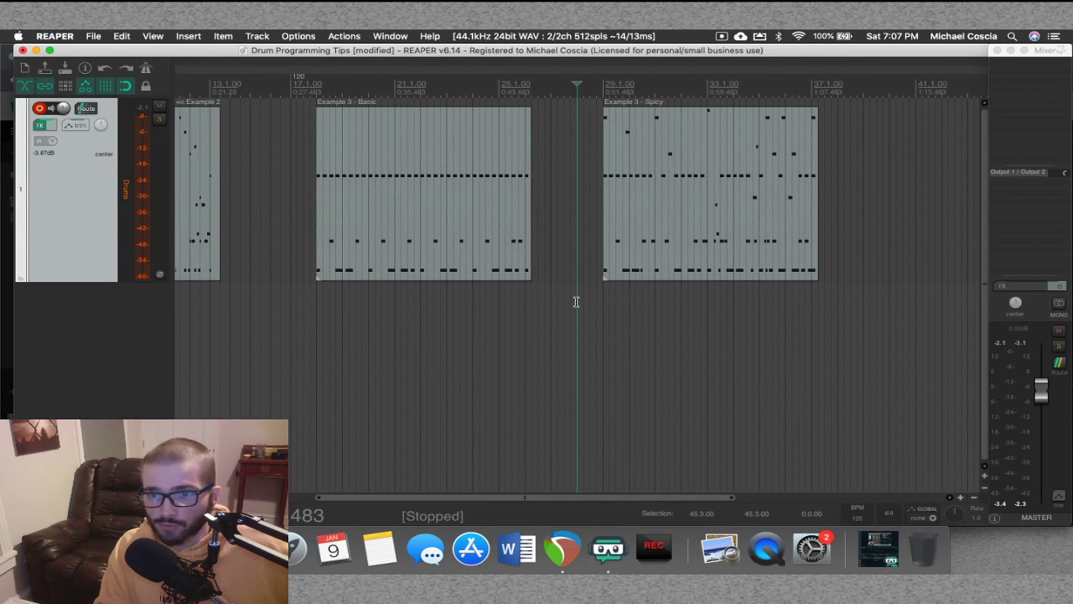
Trim about one beat off the end of Example 3 - Basic and move it directly against the start of Example 3 - Spicy.
scroll(576, 302, "down", 2)
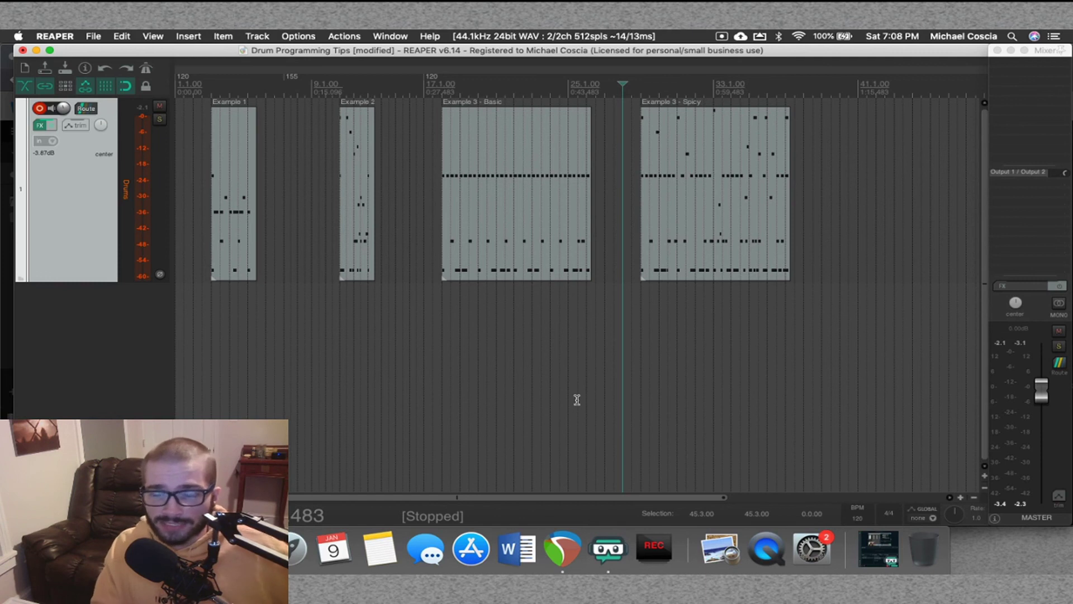
left_click_drag(587, 267, 582, 268)
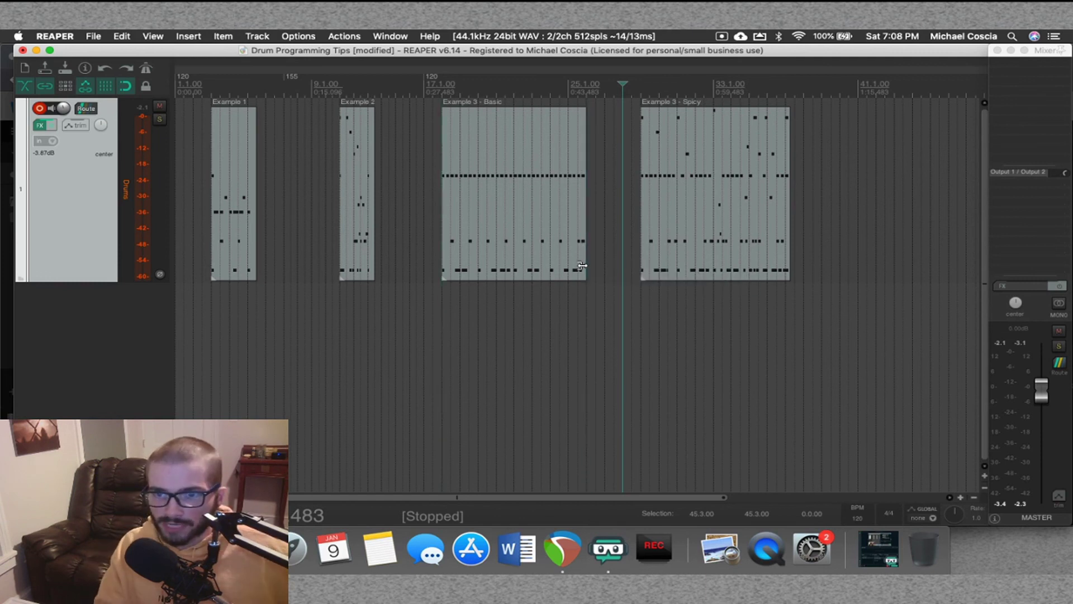
left_click_drag(486, 273, 542, 272)
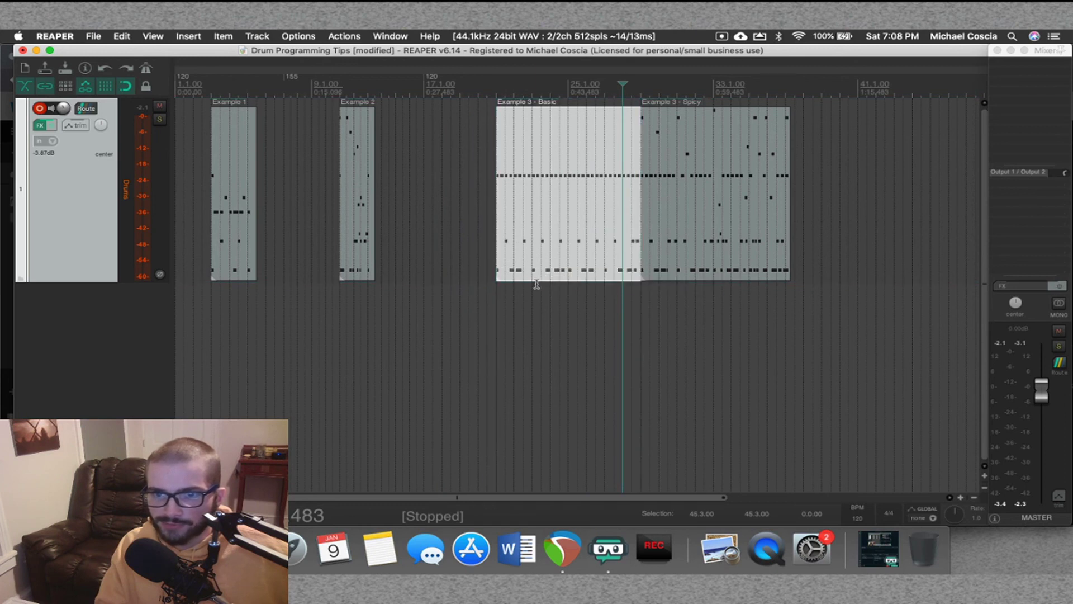
Play the adjoining Example 3 - Basic and Spicy items back to back, starting midway through bar 20.
left_click(487, 297)
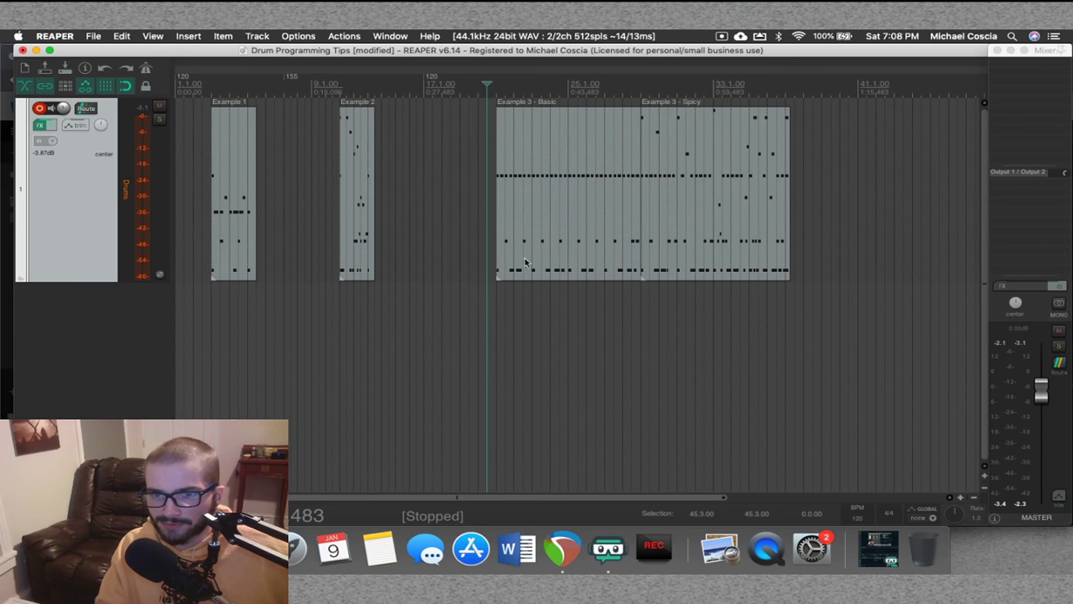
key("space")
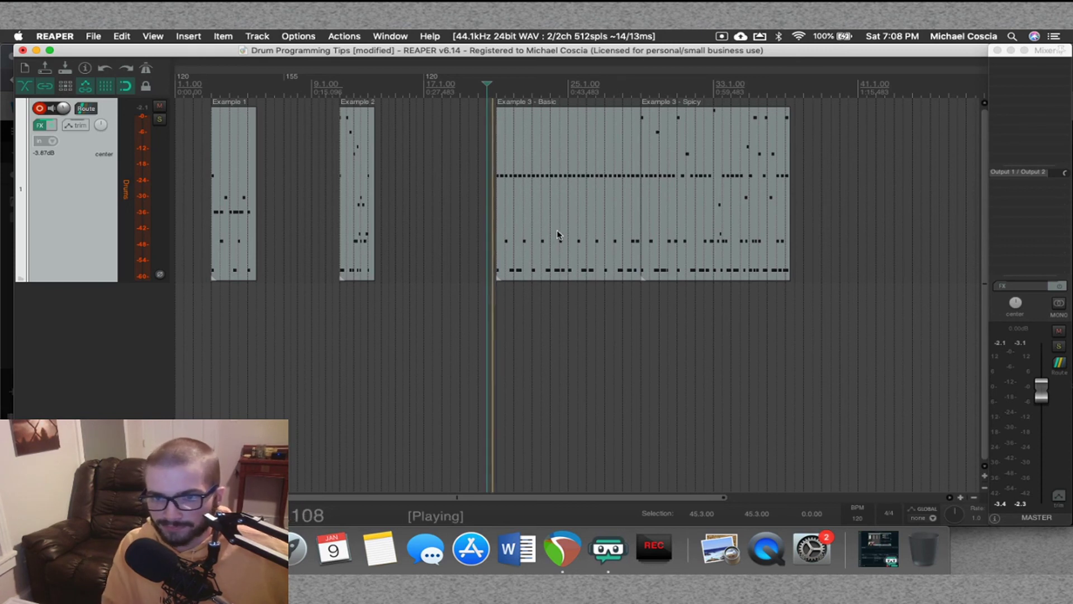